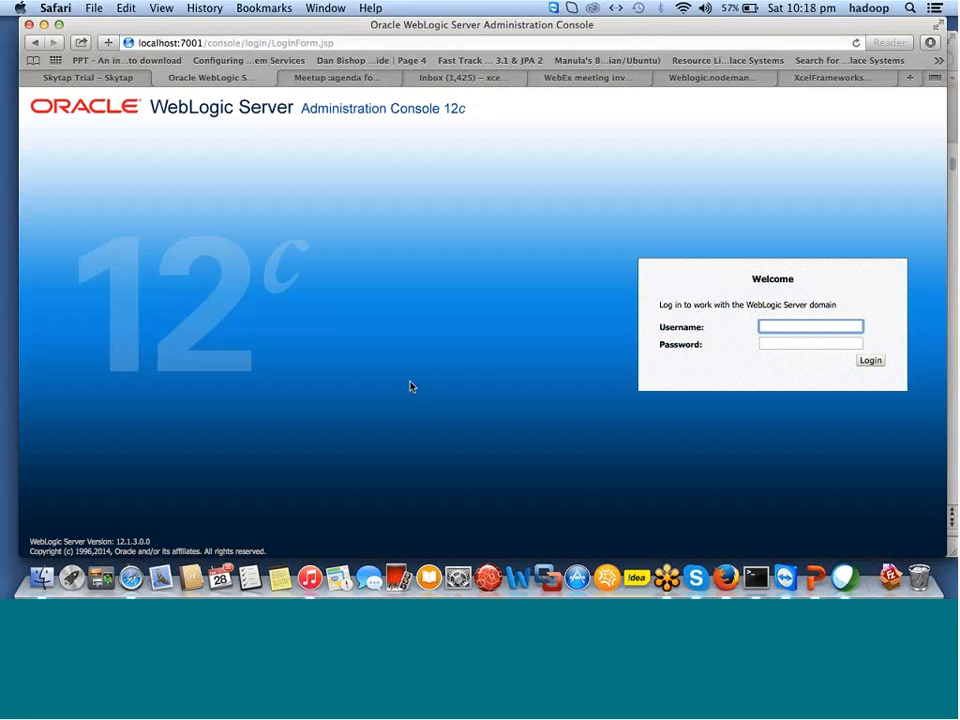
Discard the accidentally opened webex.com page and its pop-up, returning to the console login.
key("super+t")
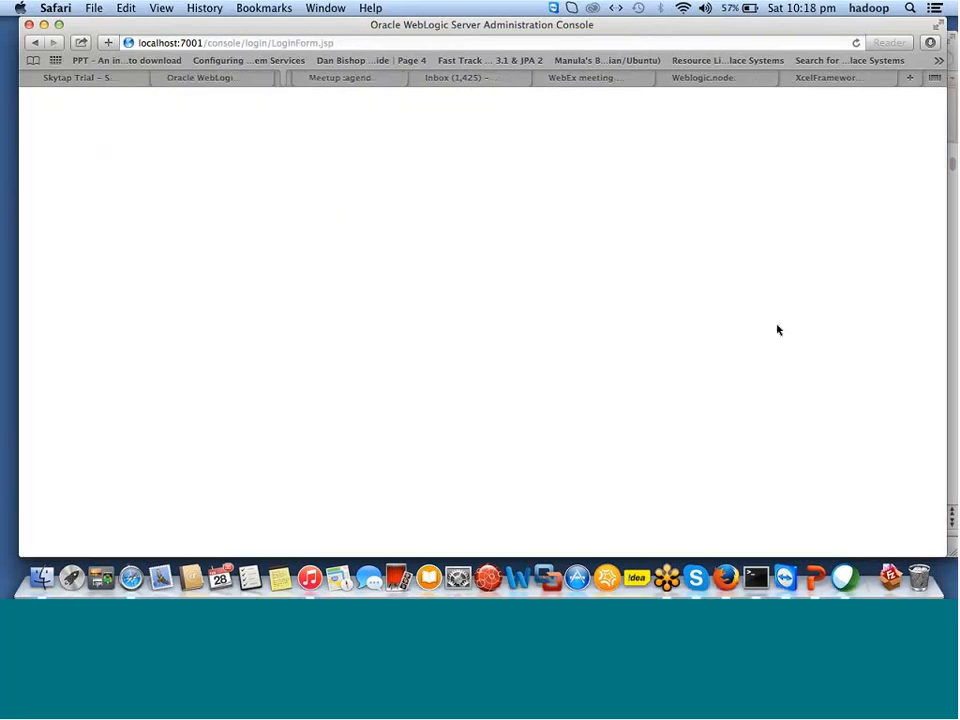
type("webex.com")
key("Return")
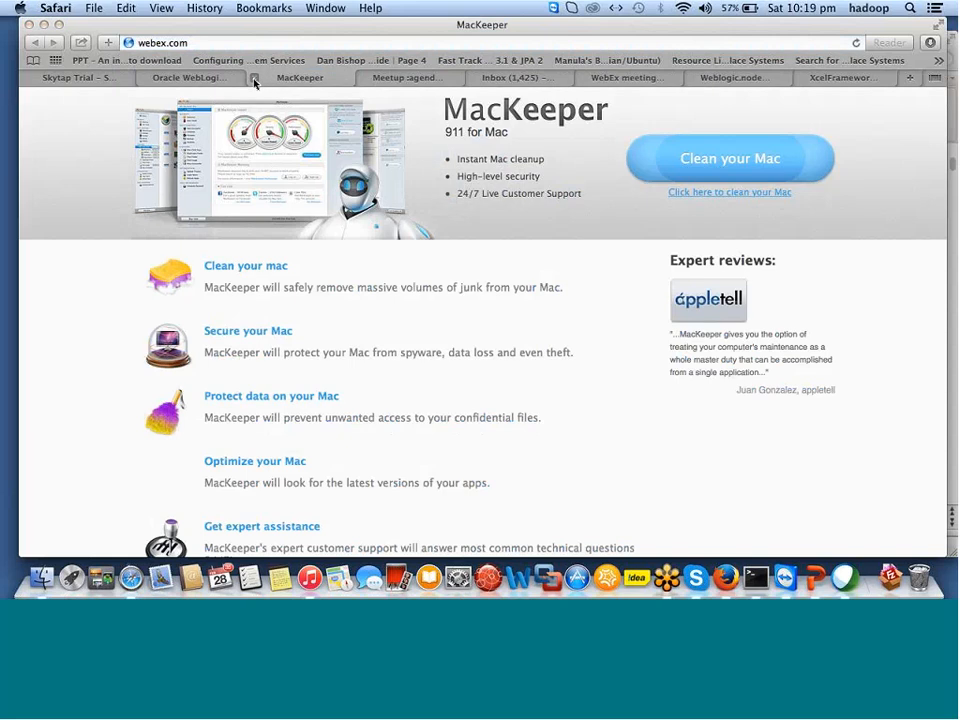
key("Return")
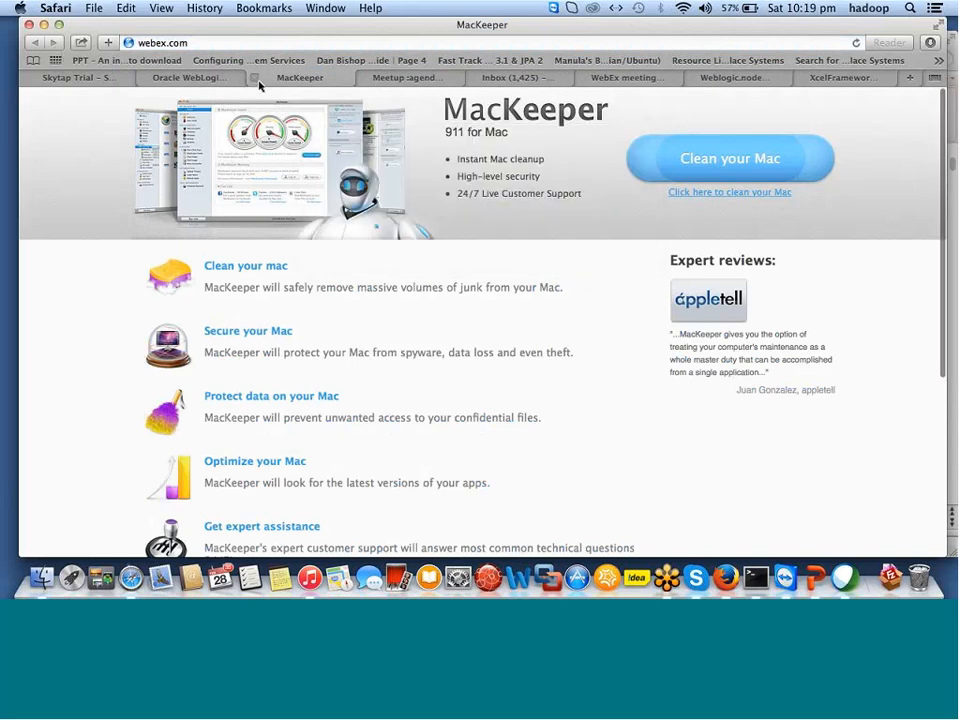
left_click(254, 78)
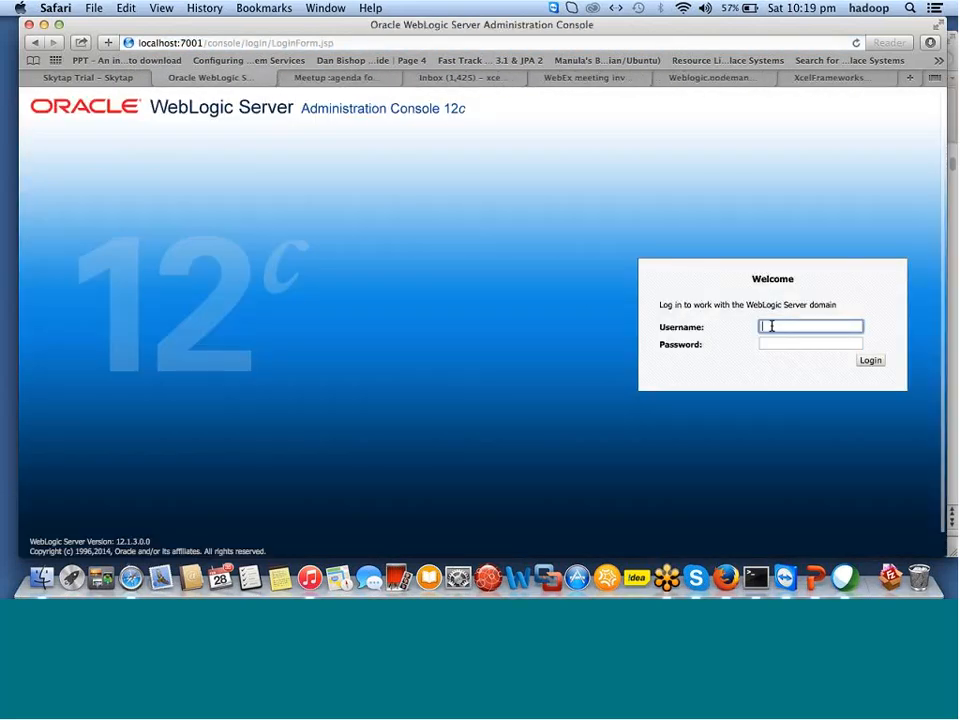
Enter the administrator username and password in the console login form.
type("we")
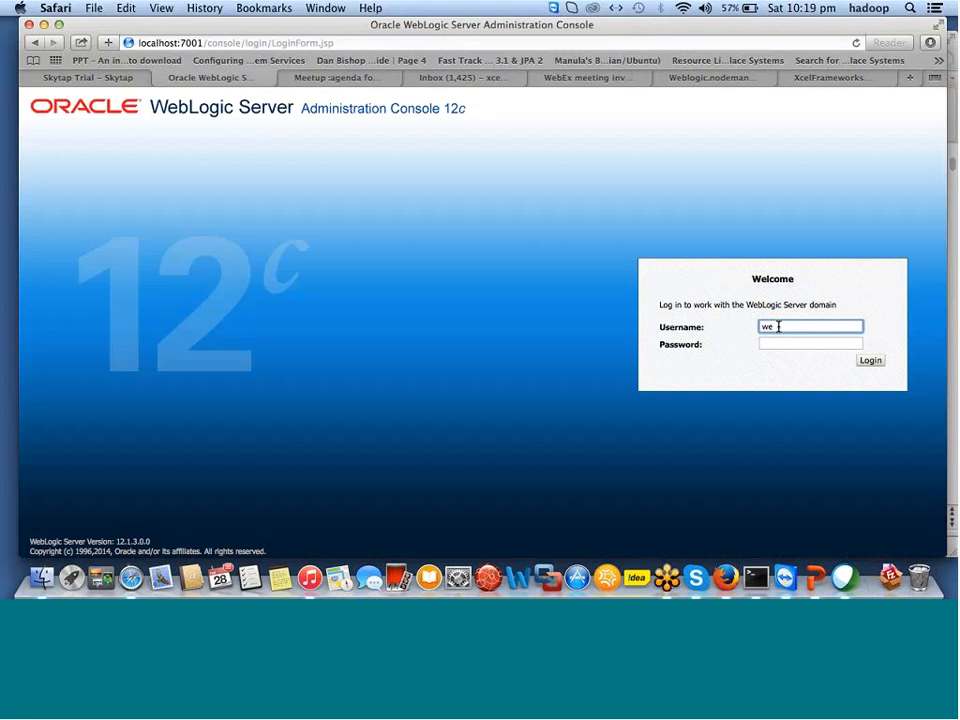
type("blogic")
key("Tab")
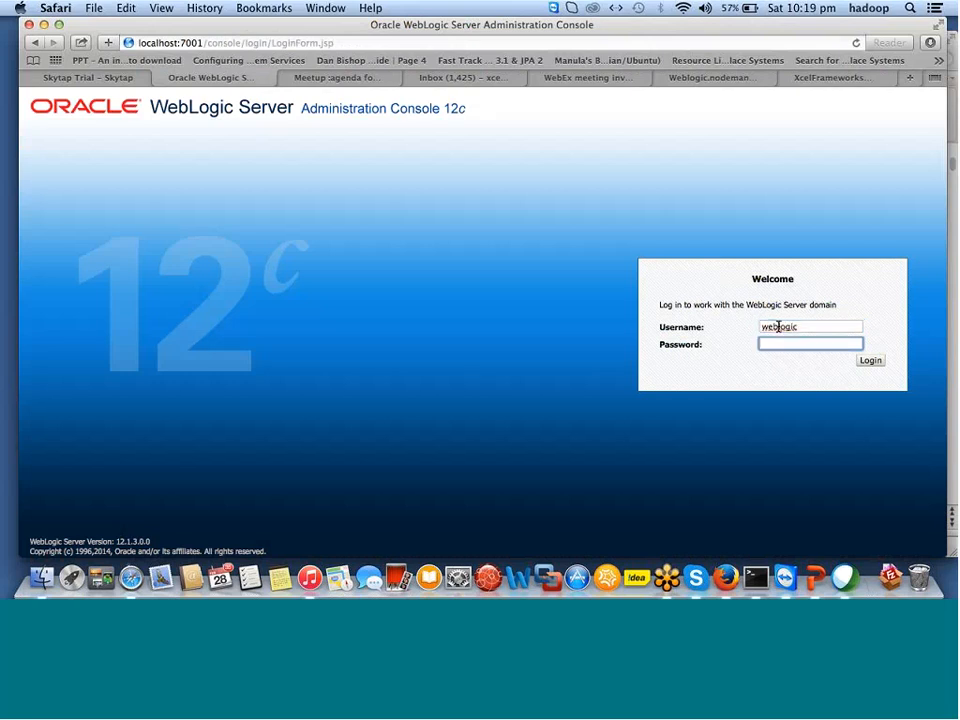
type("welcome12")
Log in to the console and decline Safari's offer to save the password.
left_click(870, 360)
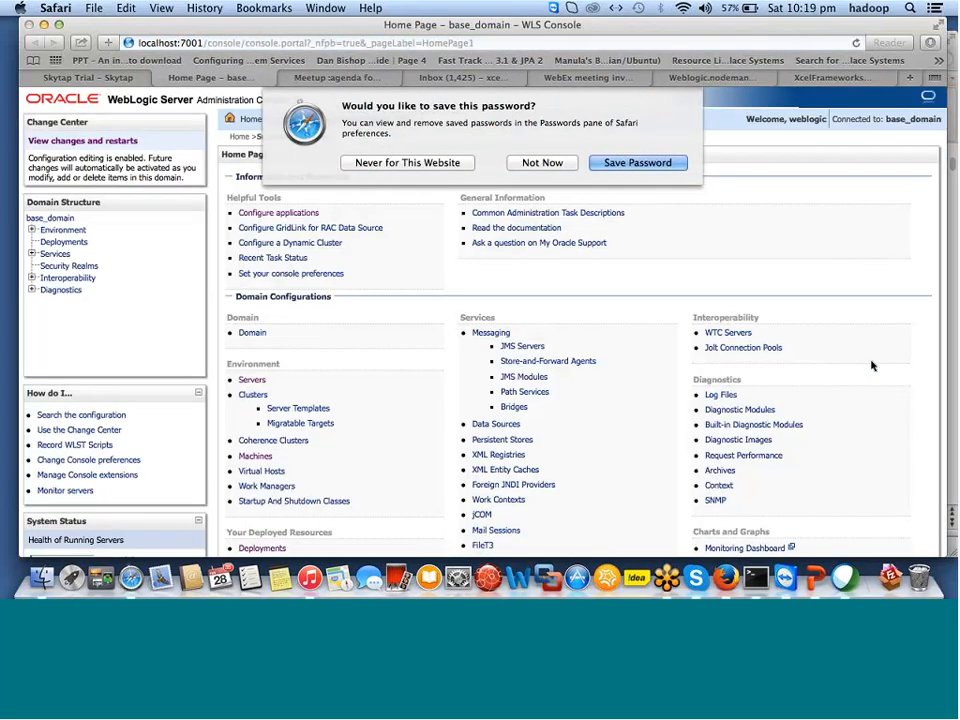
left_click(555, 162)
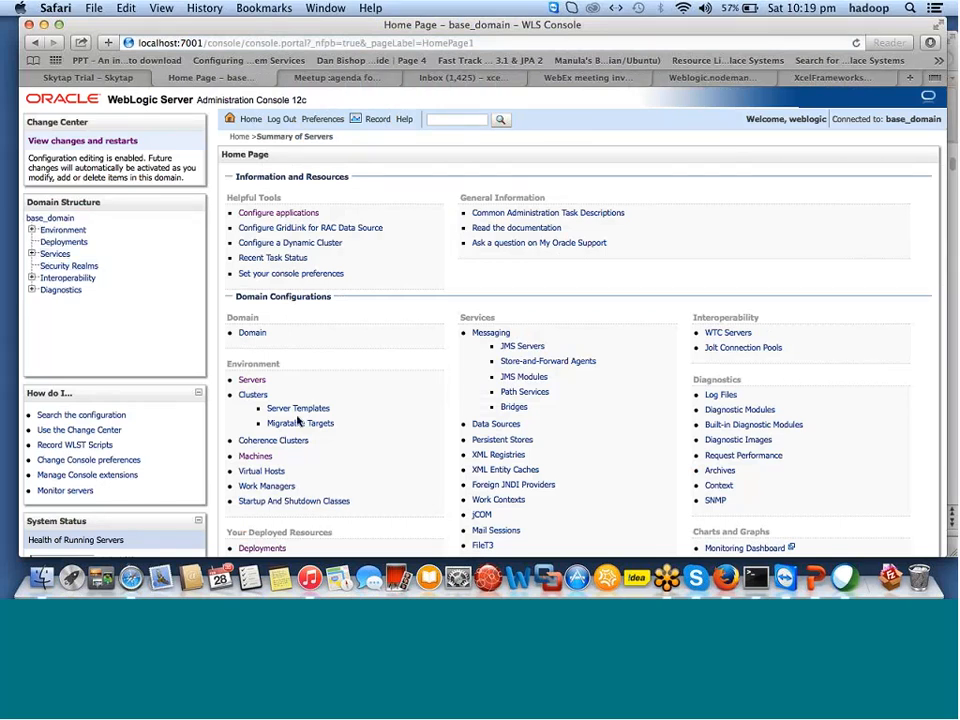
Open Servers under Environment to see AdminServer running and ManagedServer1, Server-2 shut down.
left_click(251, 381)
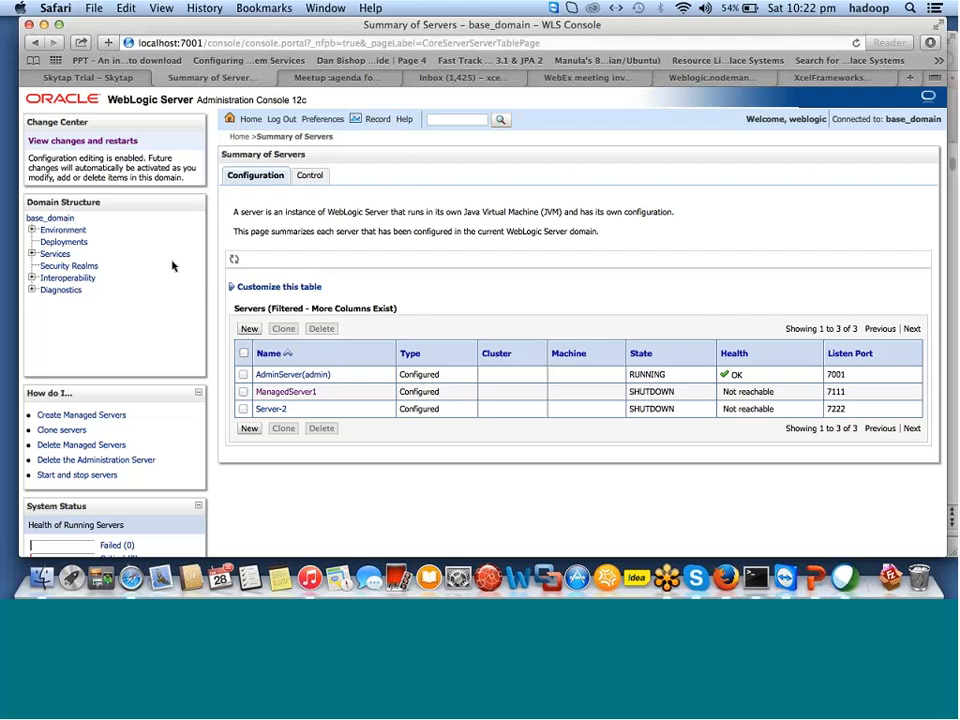
Switch to Terminal and find the session showing the ./startNodeManager.sh output and native-library warning.
left_click(756, 578)
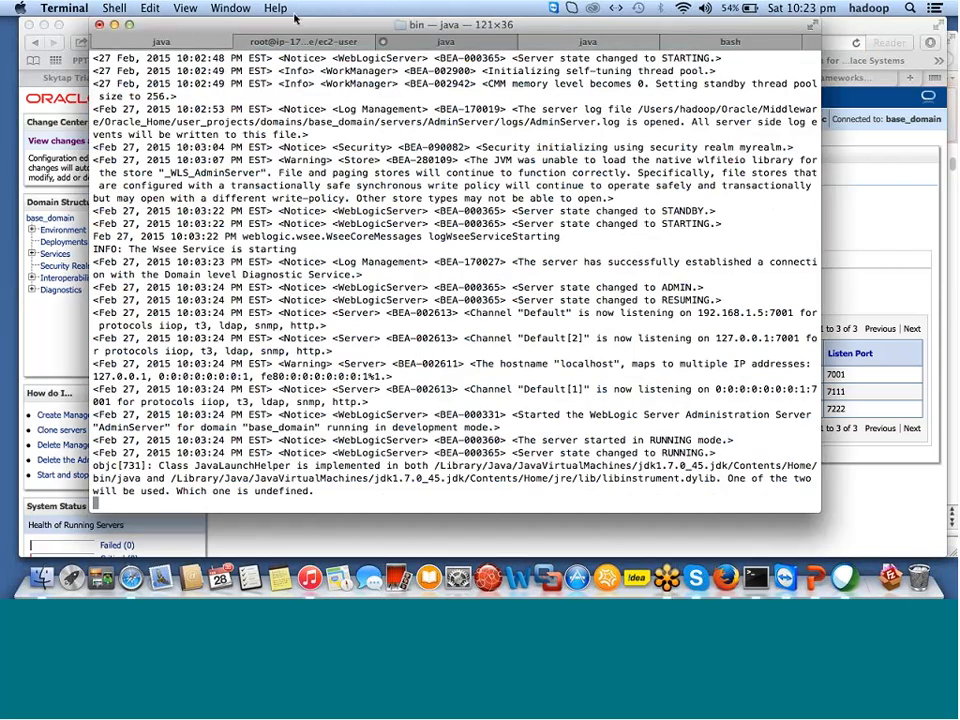
left_click(575, 45)
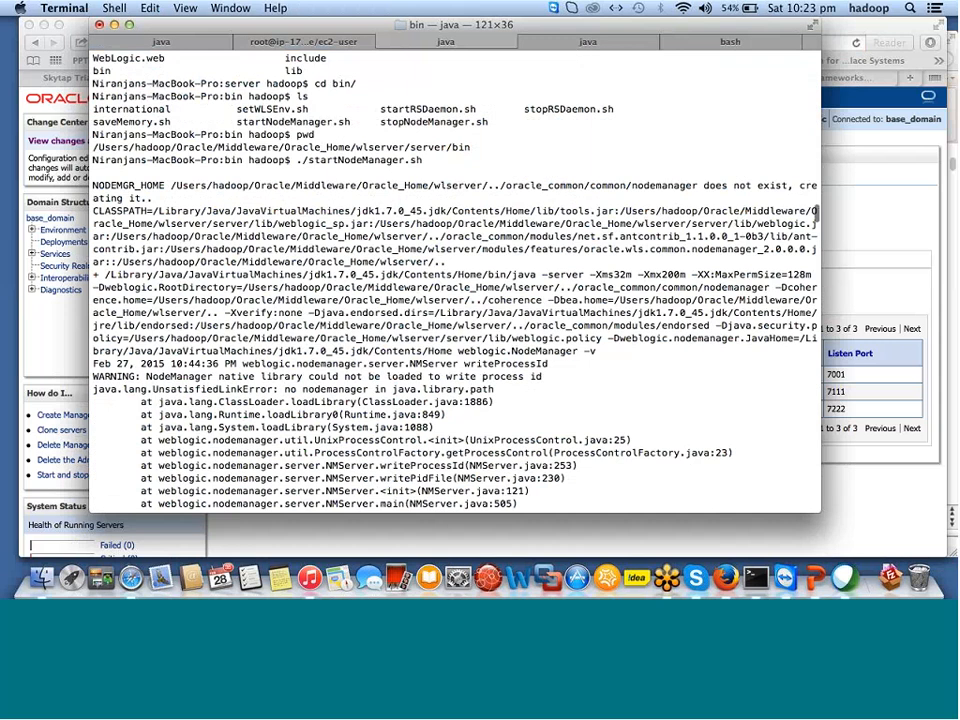
left_click(575, 45)
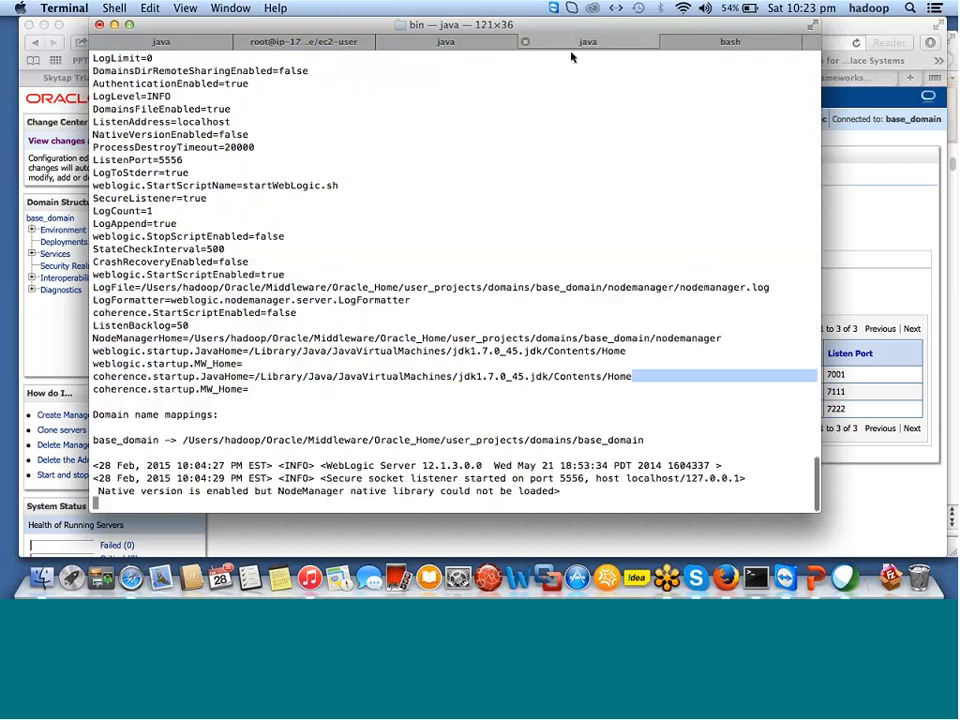
left_click(715, 44)
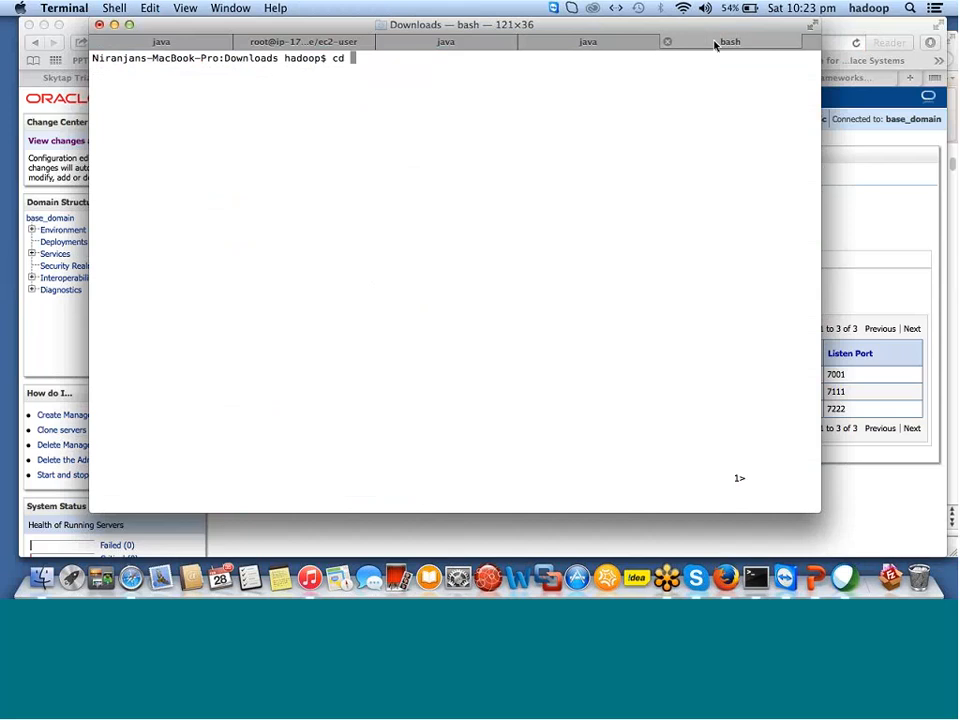
left_click(572, 44)
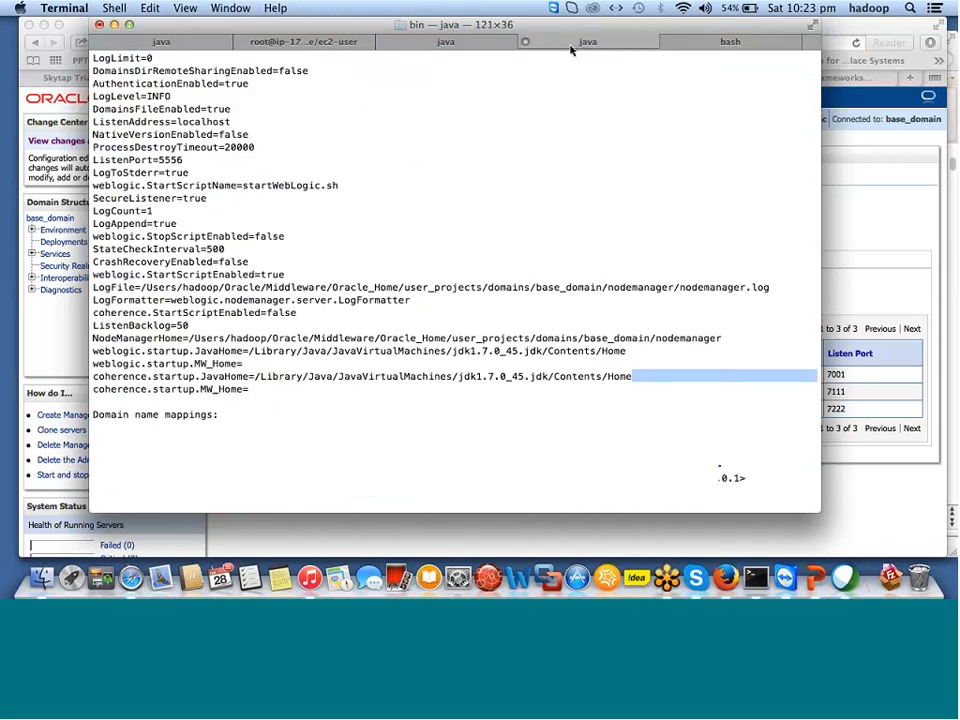
left_click(437, 43)
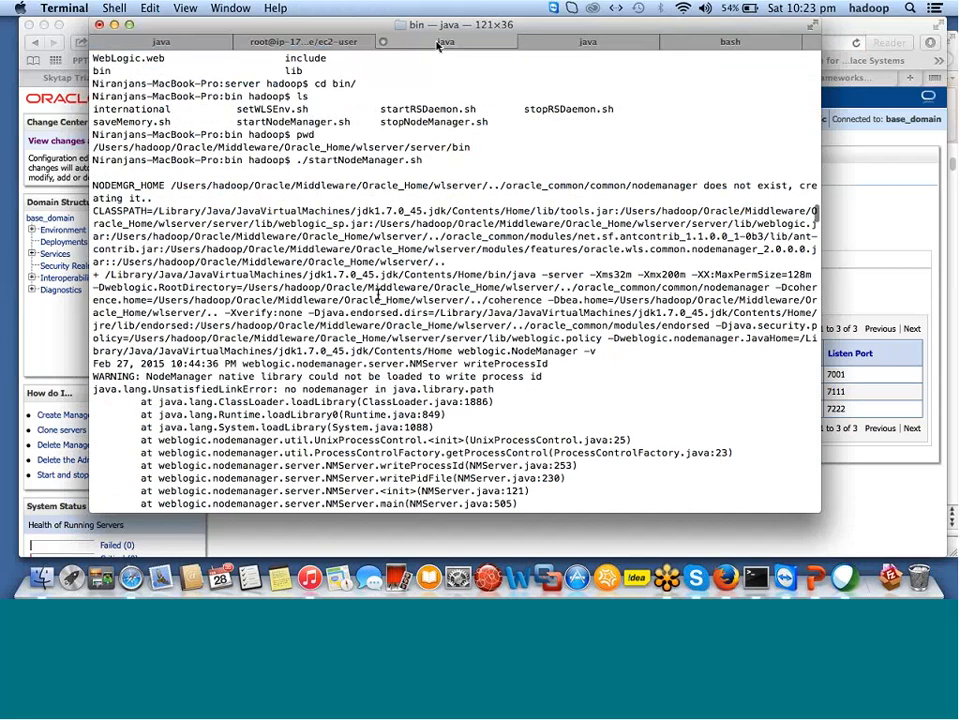
Scroll through the WLST help() output and the ls() listing of AdminServer and ManagedServer1.
scroll(378, 295, "down", 10)
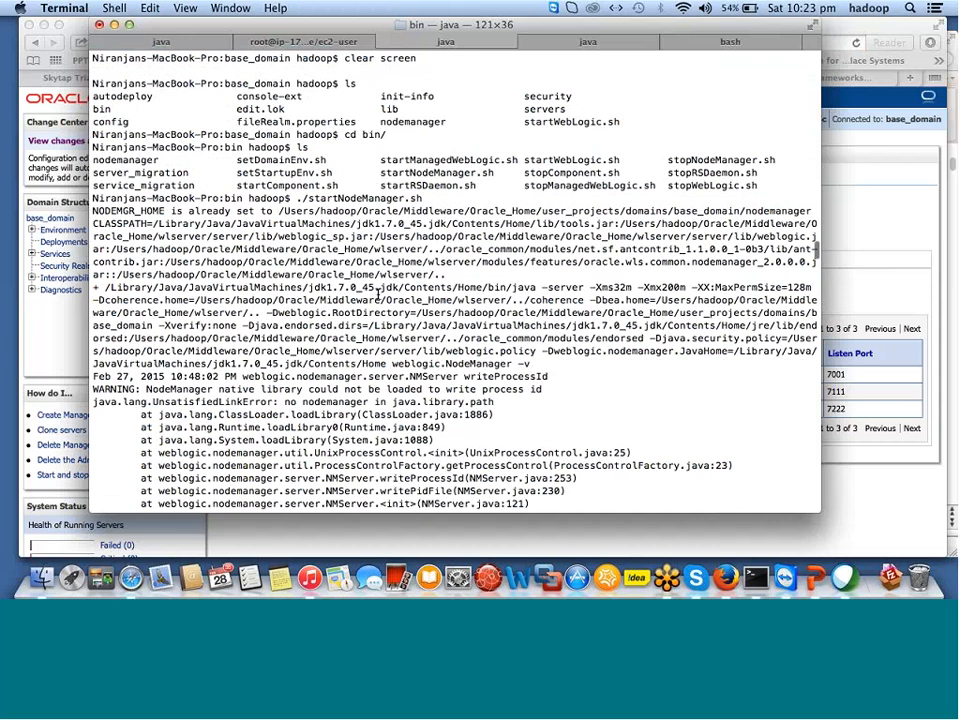
scroll(378, 295, "down", 15)
scroll(272, 317, "down", 5)
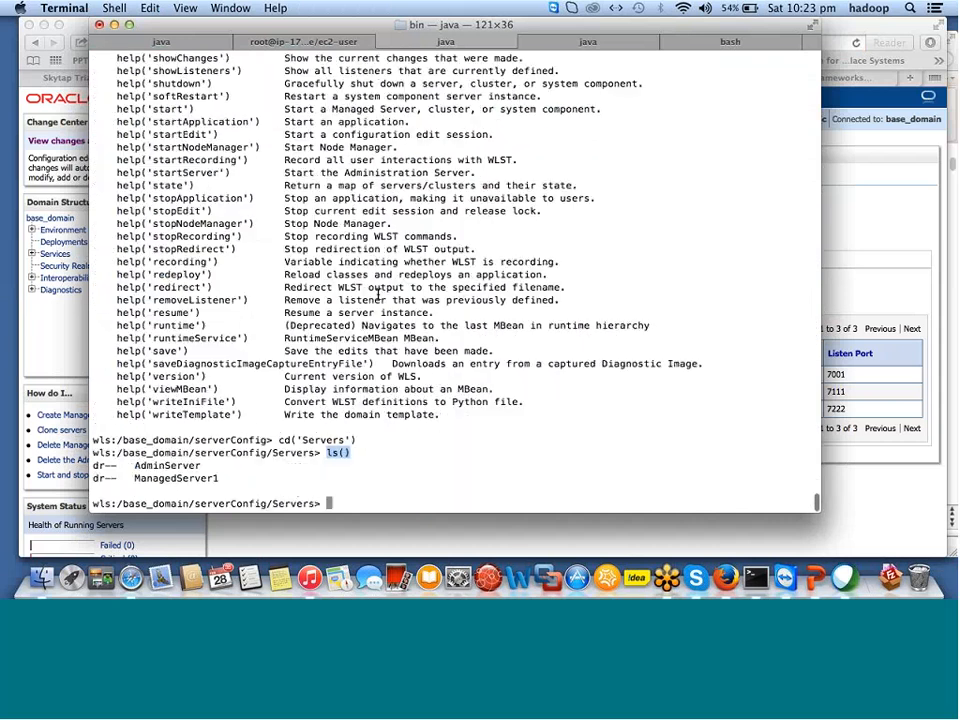
scroll(270, 319, "up", 2)
scroll(270, 319, "up", 5)
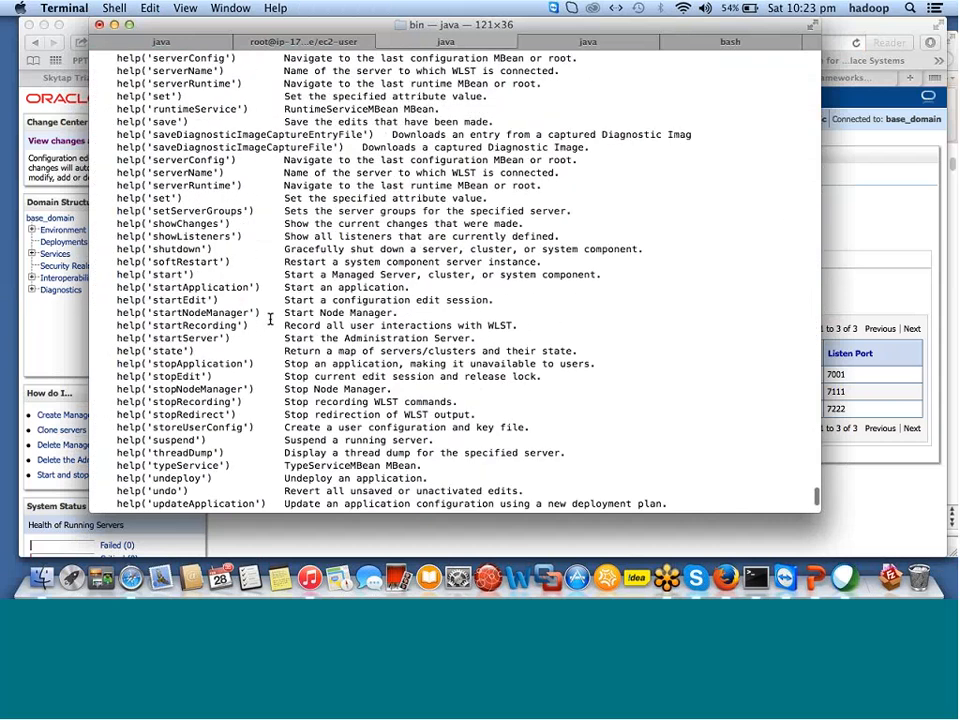
scroll(270, 319, "down", 4)
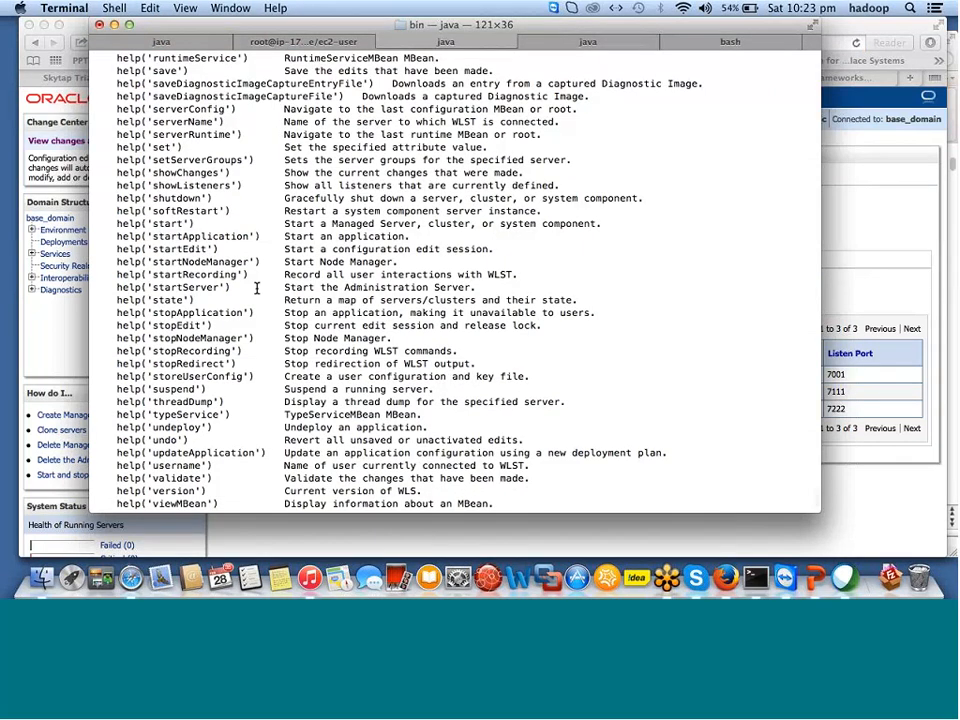
scroll(257, 288, "down", 1)
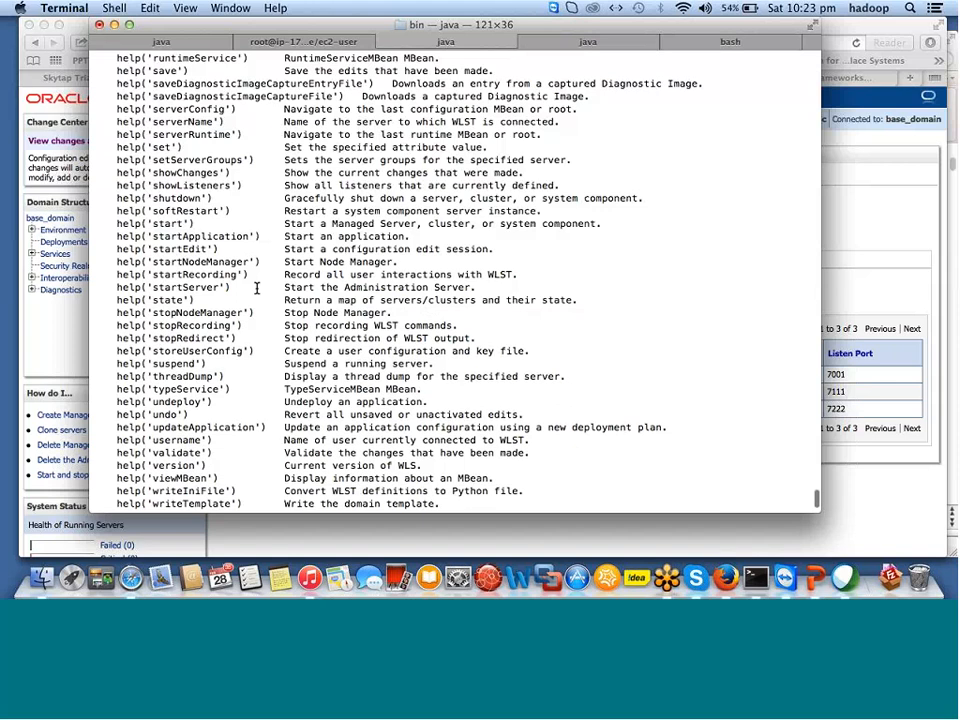
scroll(257, 288, "down", 3)
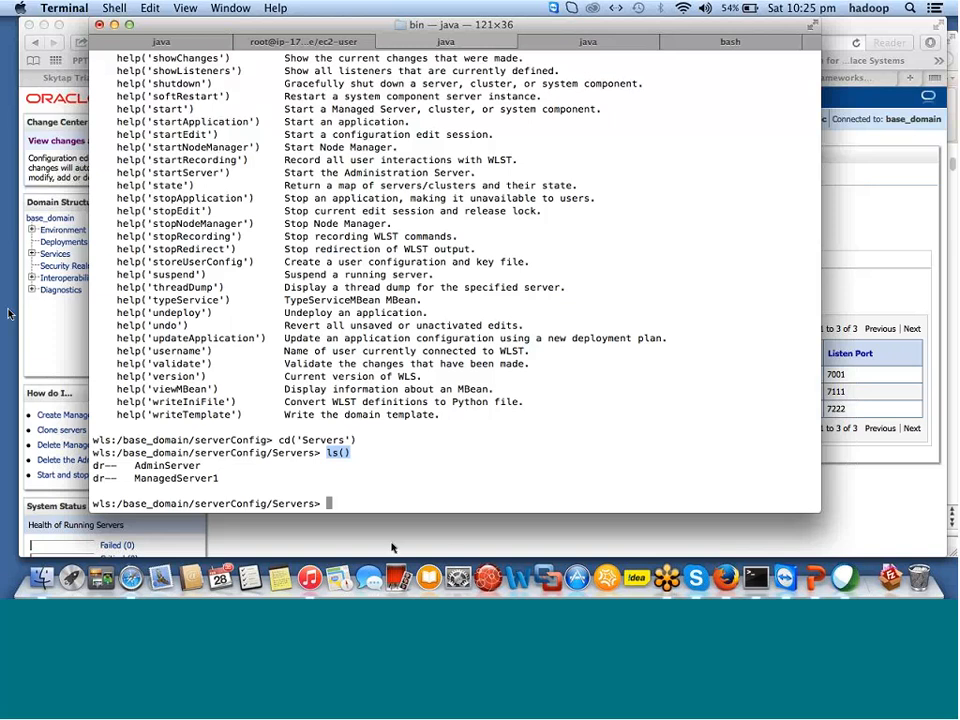
On the Summary of Servers Control page, select ManagedServer1's checkbox and dismiss the pop-up ad.
left_click(47, 326)
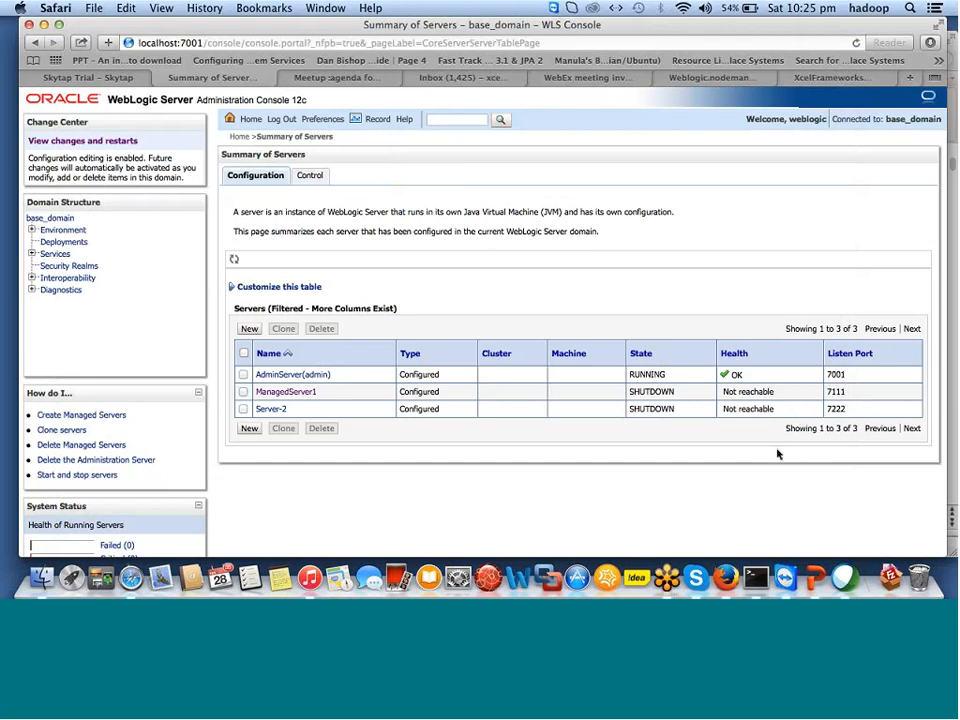
left_click(243, 392)
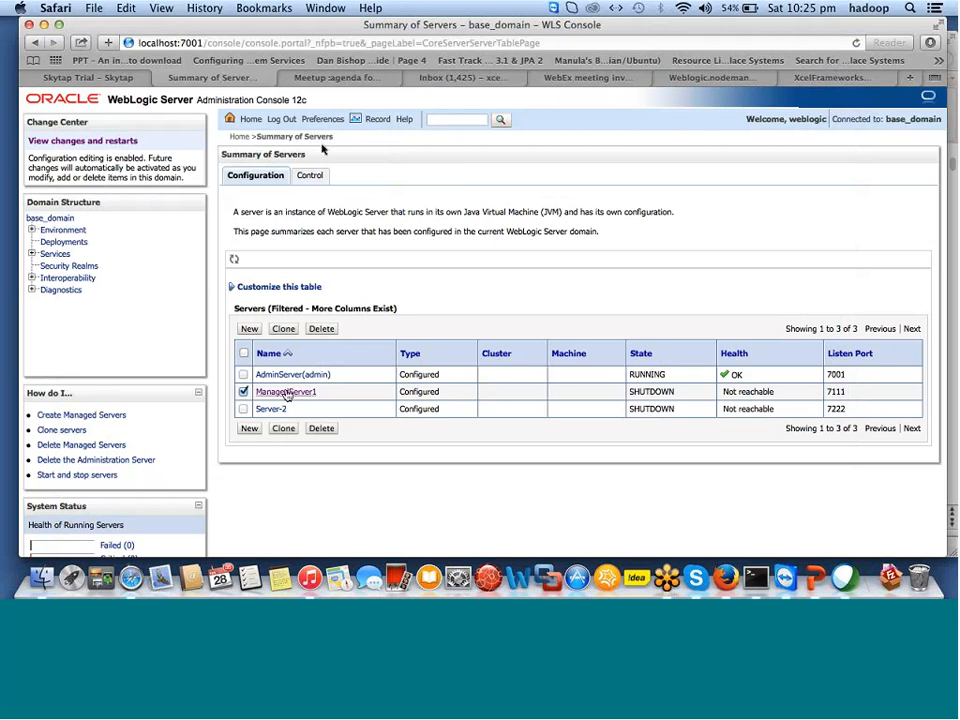
left_click(309, 178)
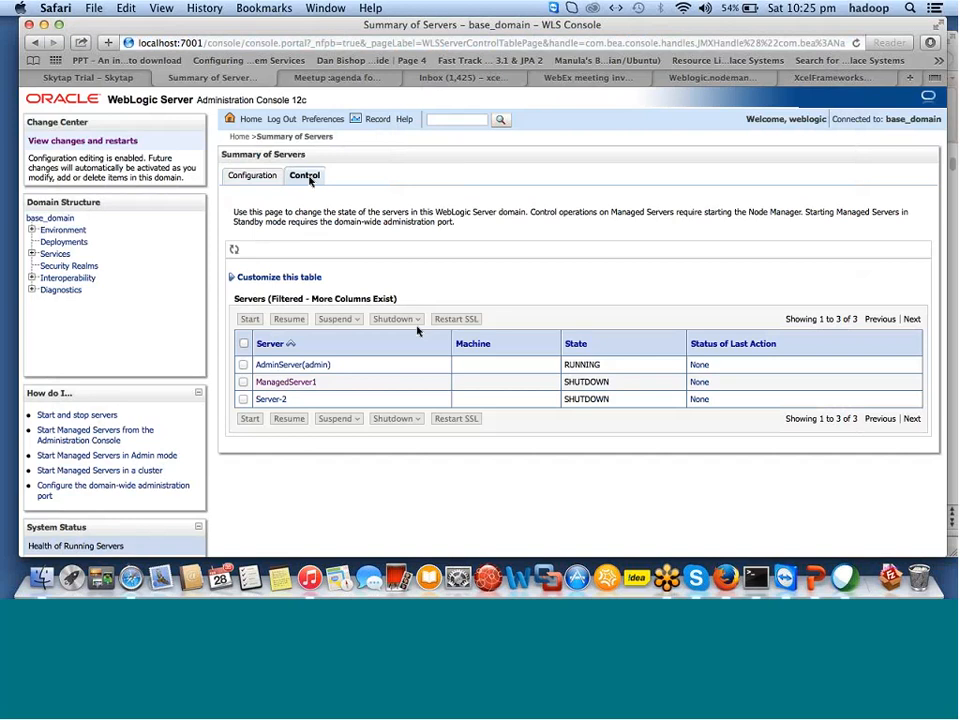
left_click(243, 382)
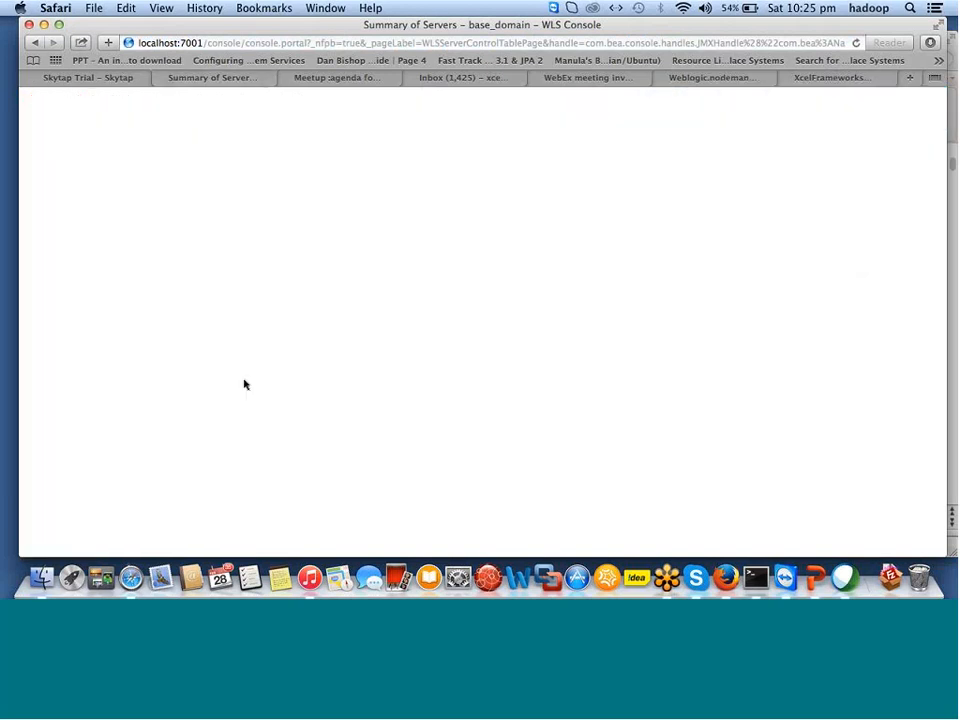
left_click(255, 77)
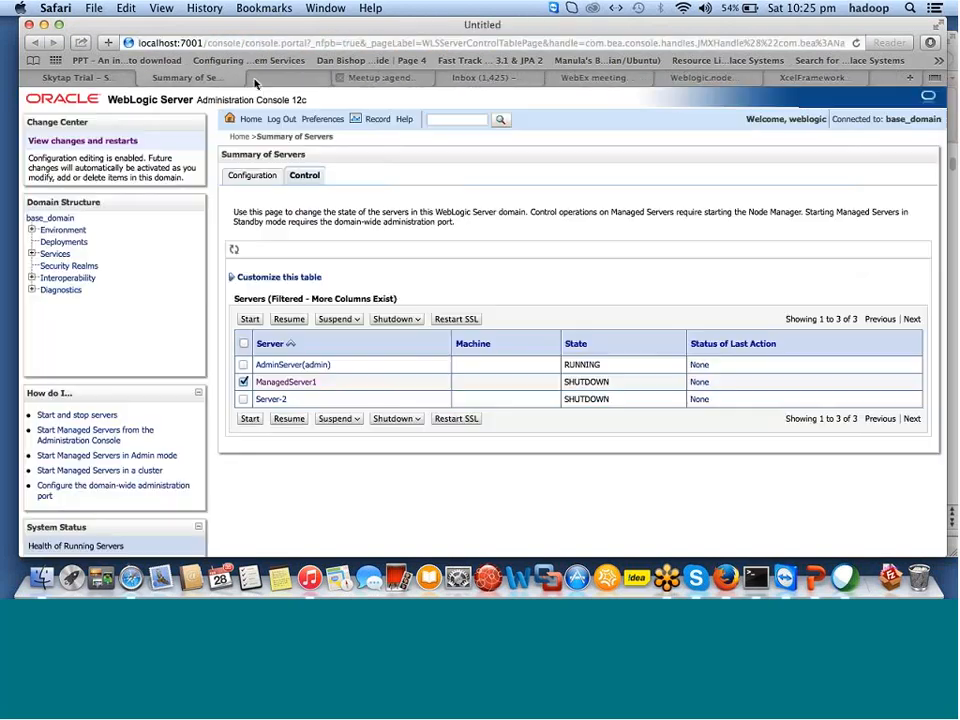
Attempt to start ManagedServer1, review the no-associated-machine warning, then select Server-2.
left_click(249, 419)
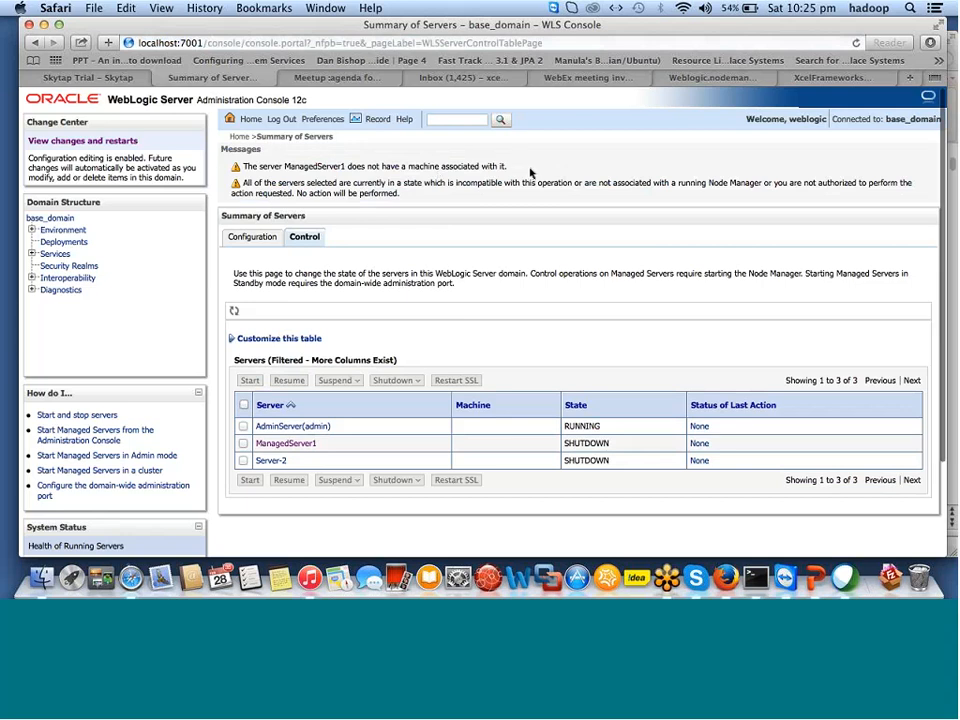
scroll(482, 382, "down", 3)
scroll(482, 384, "down", 2)
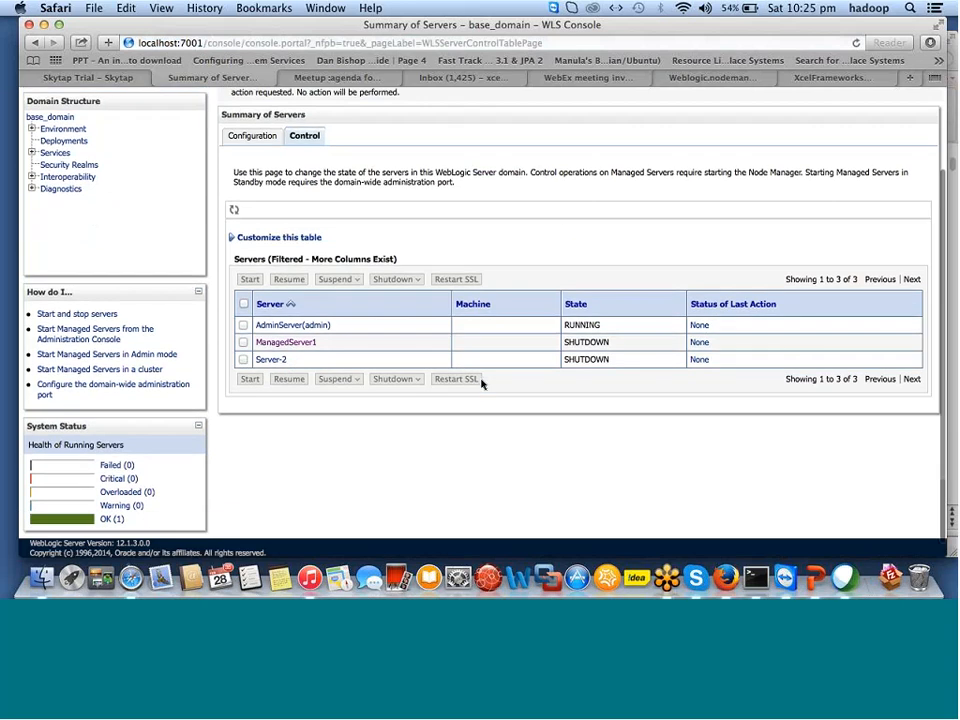
left_click(244, 360)
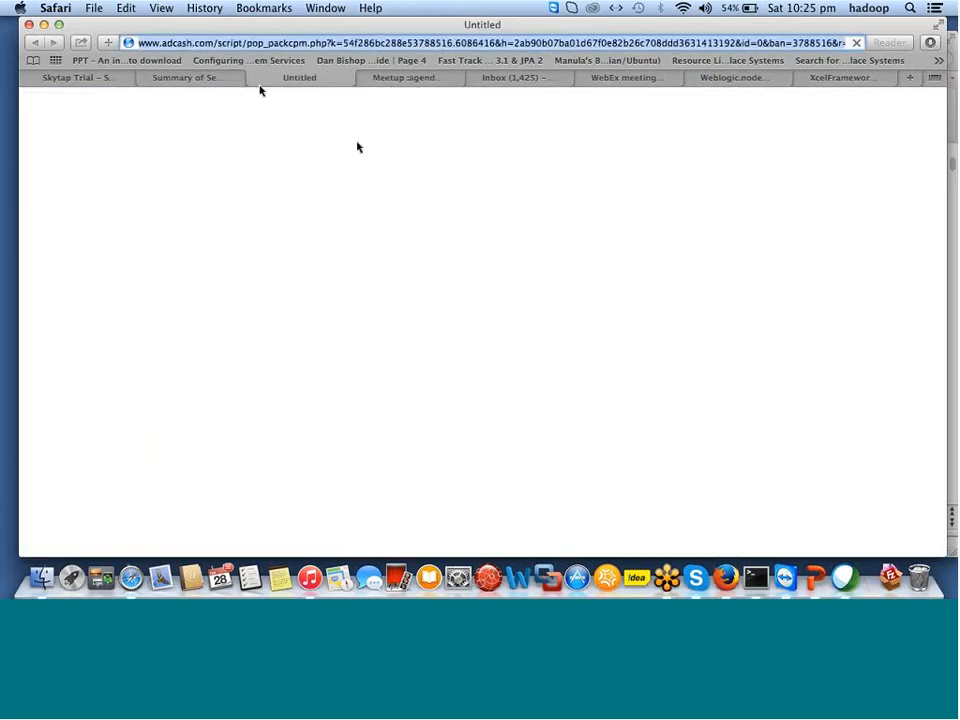
left_click(254, 78)
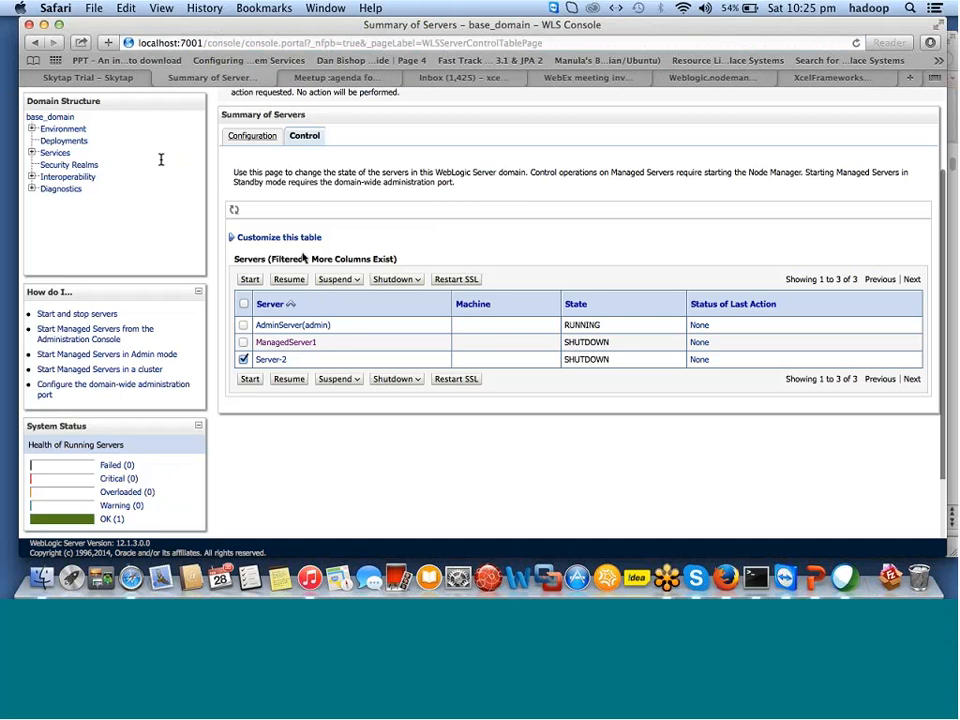
Check Environment > Machines to confirm Machine-0 exists, then go to the Servers configuration summary.
left_click(31, 129)
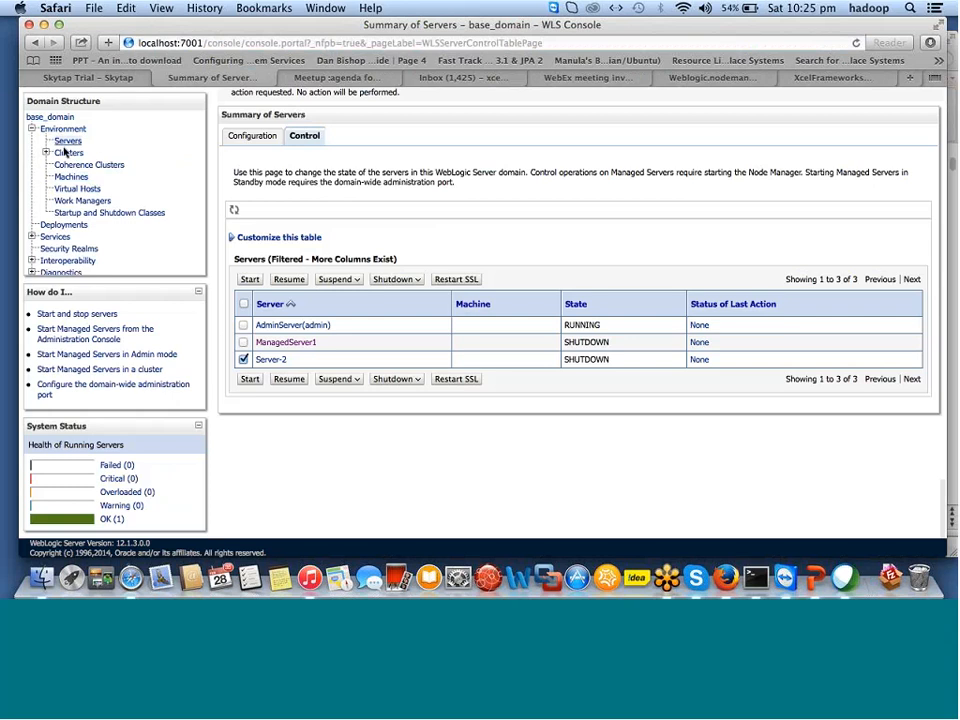
left_click(71, 178)
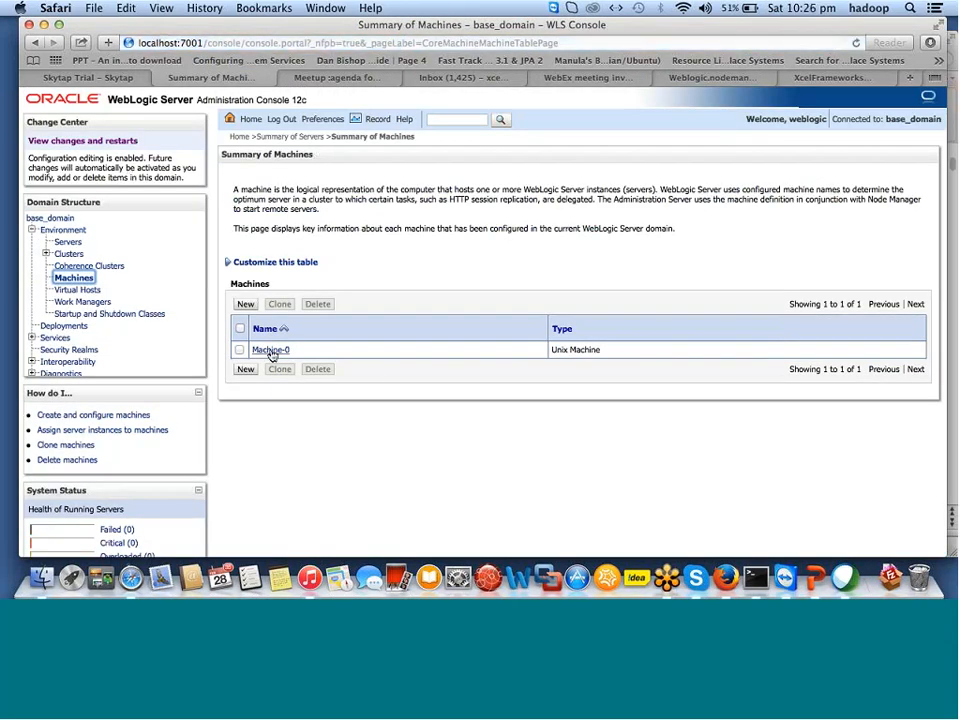
left_click(67, 244)
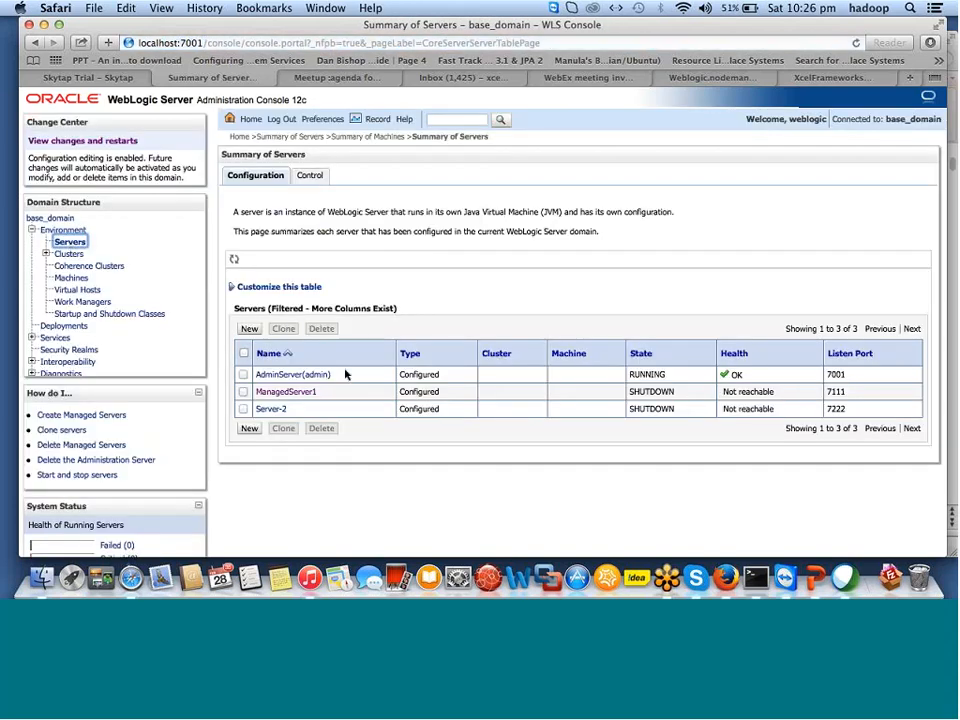
Choose Machine-0 in ManagedServer1's Configuration > General Machine drop-down, closing the pop-up ads.
left_click(293, 395)
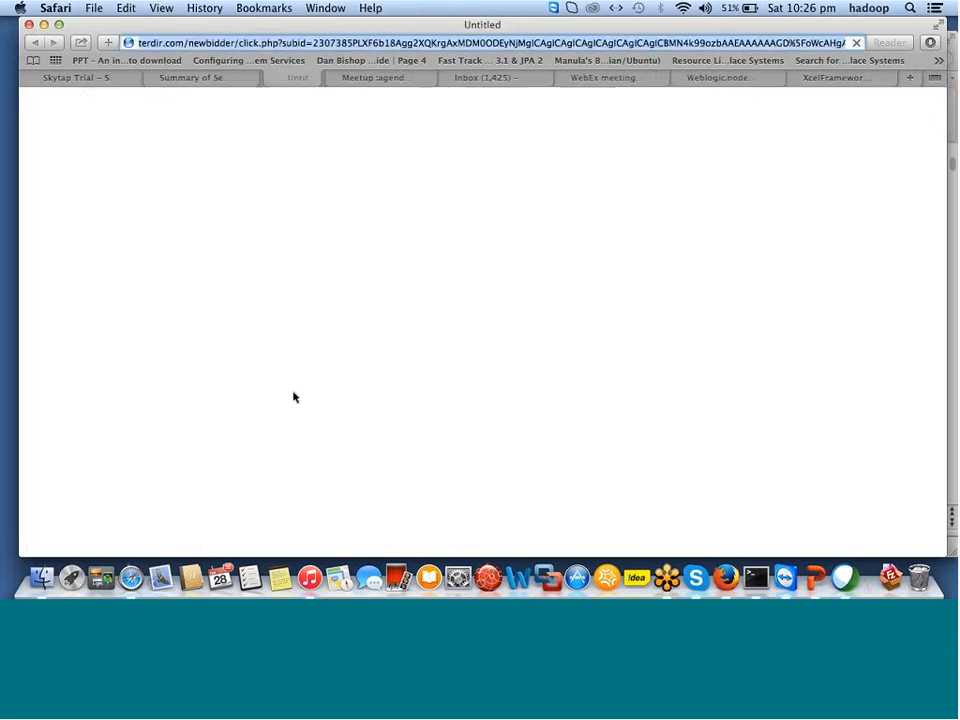
left_click(256, 79)
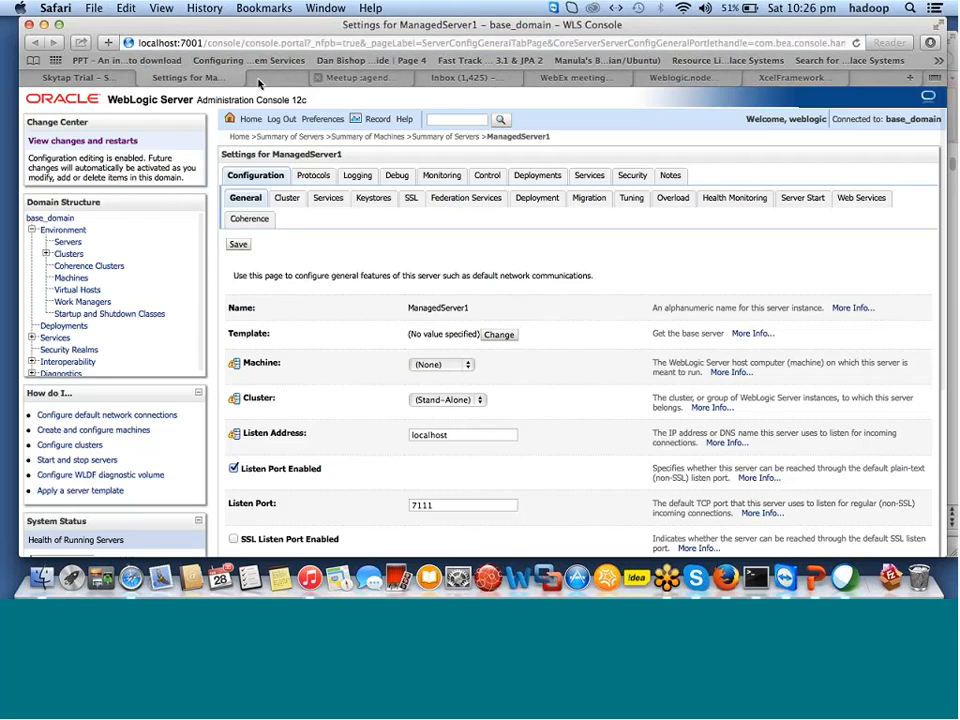
left_click(468, 367)
left_click(462, 379)
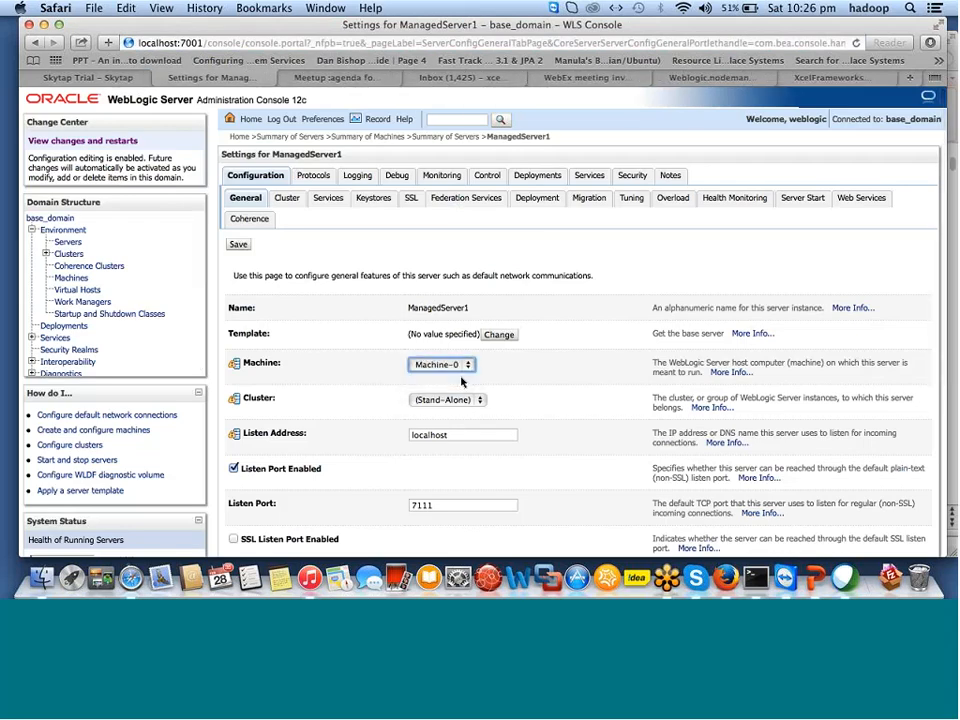
left_click(264, 77)
left_click(239, 245)
key("super+w")
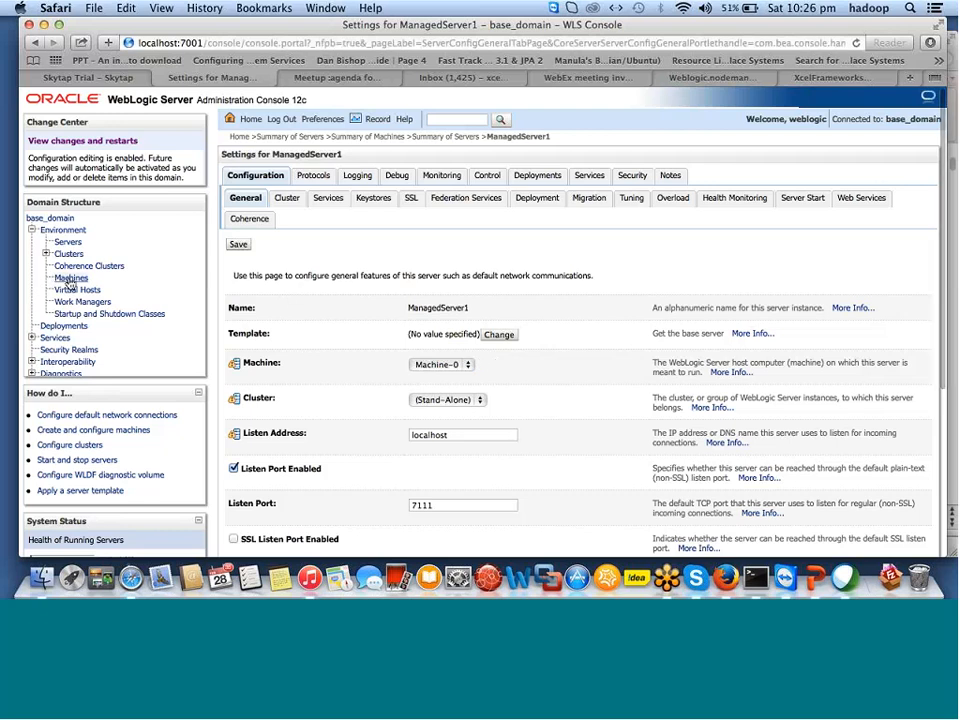
Save ManagedServer1 with Machine-0, check its localhost Listen Address, save again, and return to Servers.
left_click(237, 245)
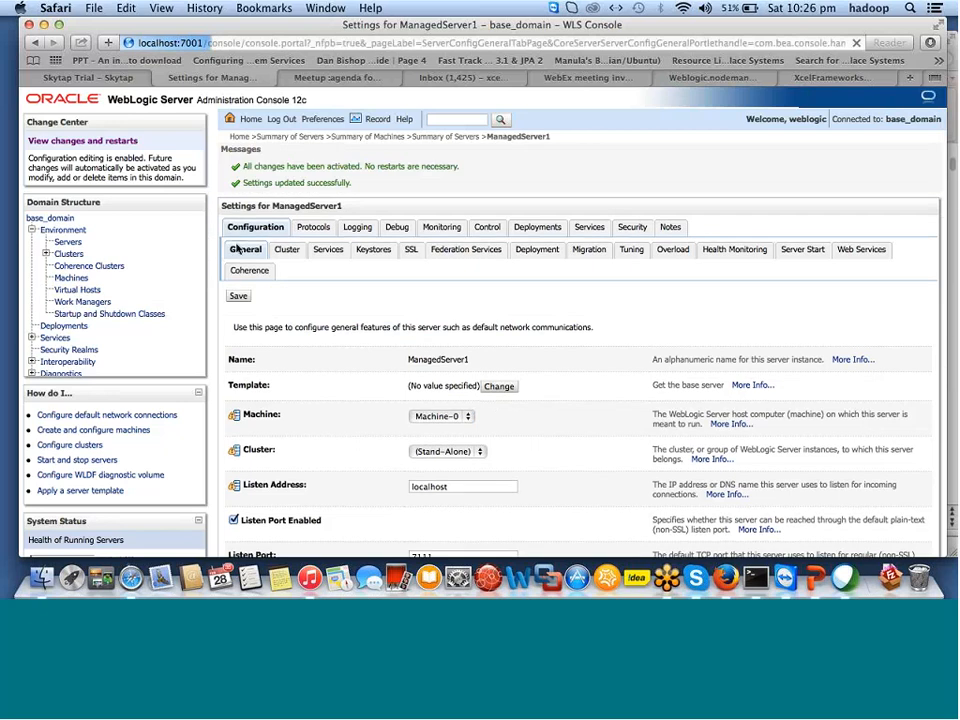
scroll(370, 477, "down", 2)
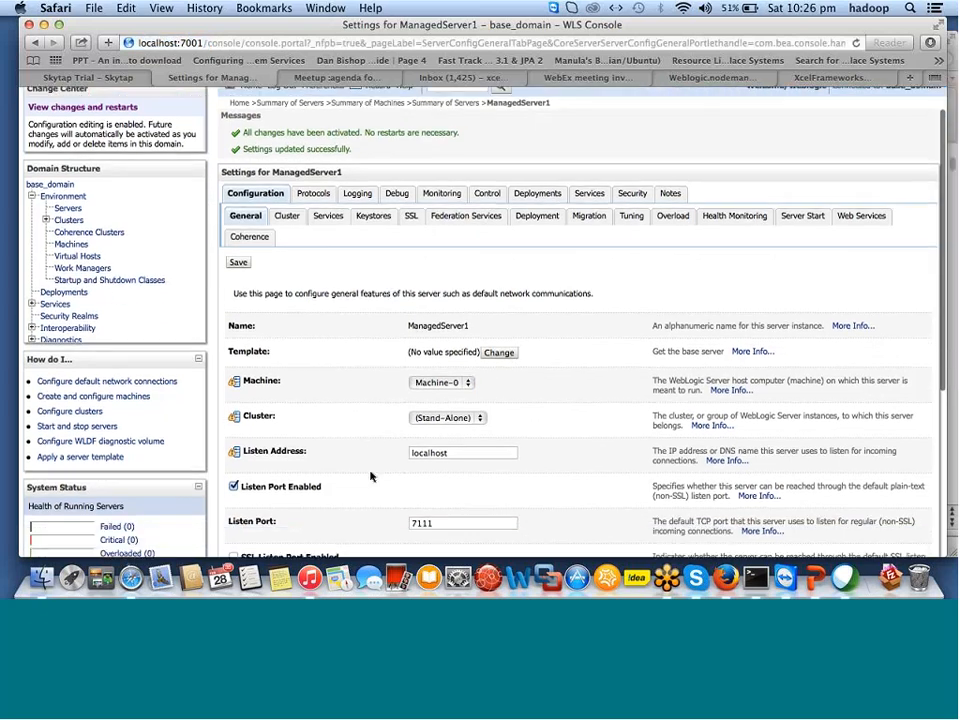
scroll(370, 477, "down", 4)
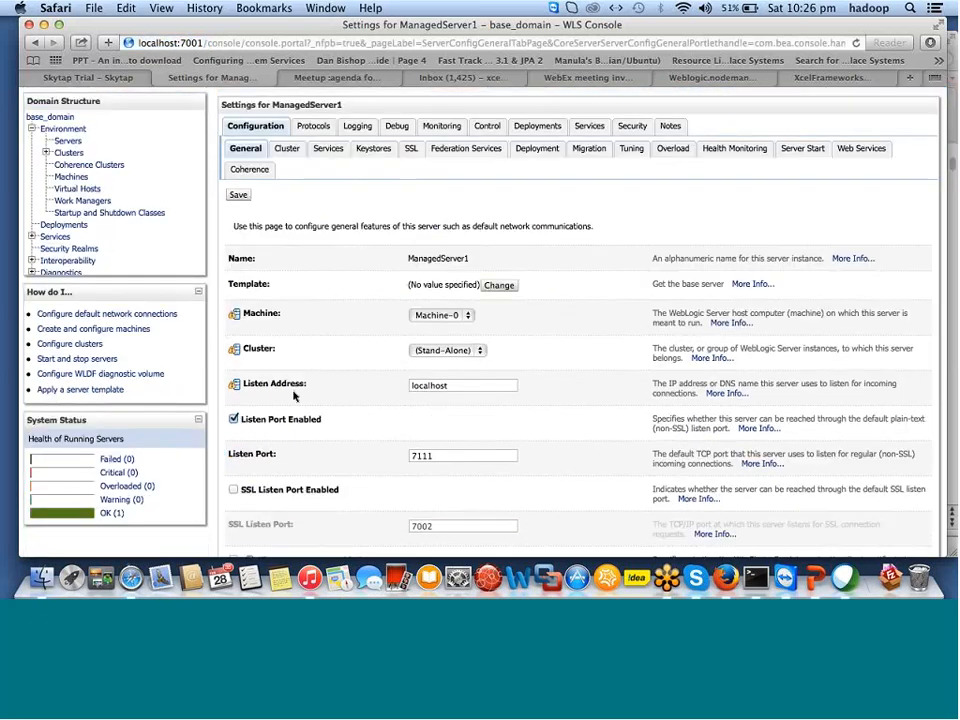
left_click(419, 386)
double_click(419, 386)
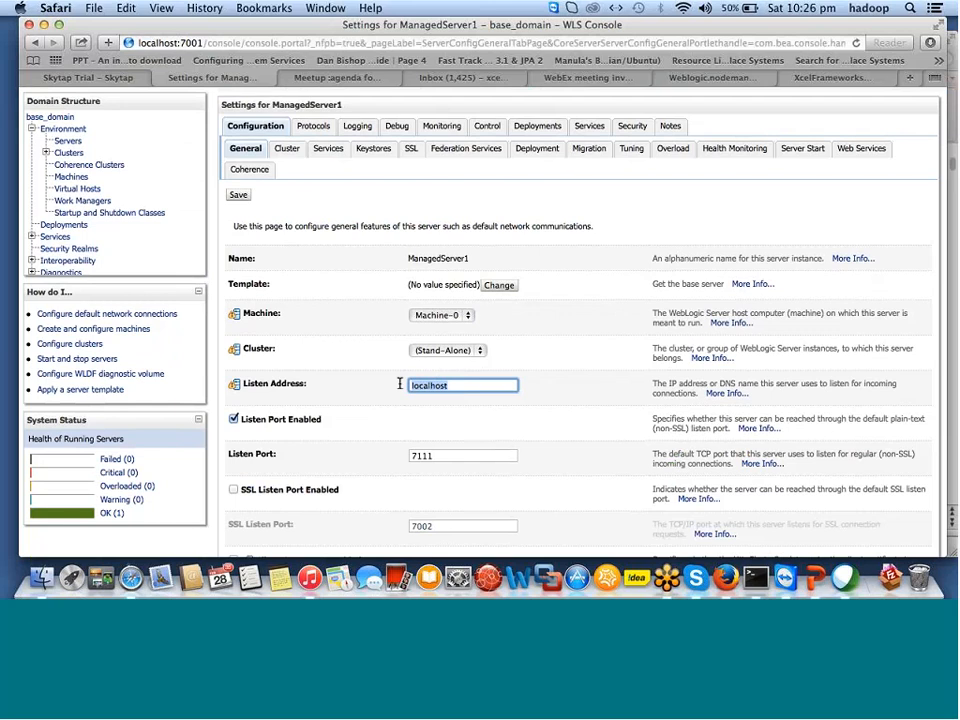
scroll(347, 289, "up", 1)
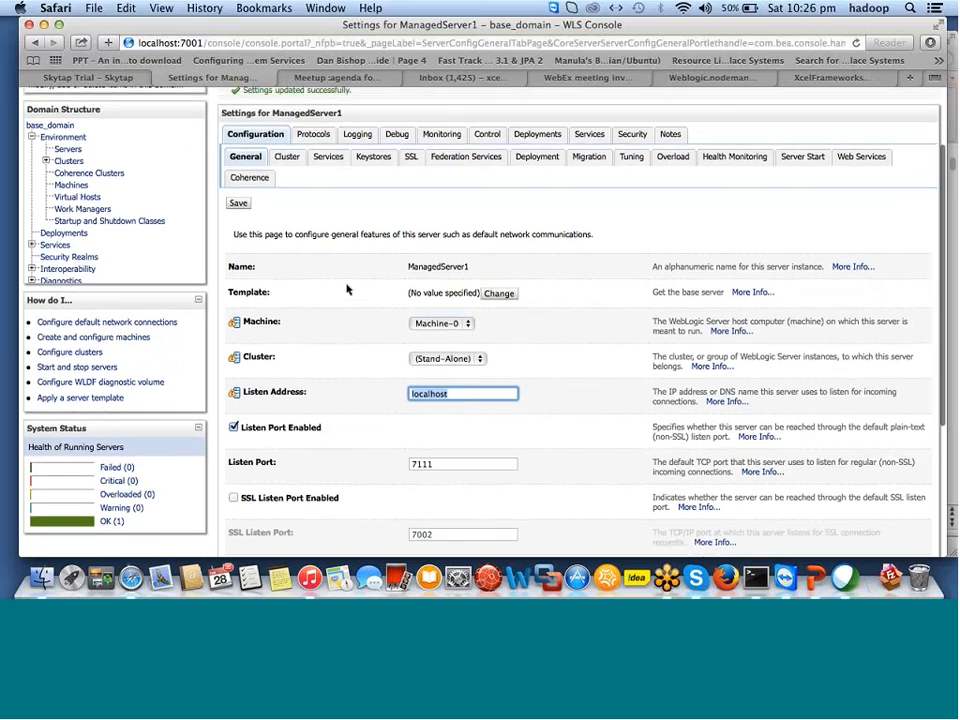
scroll(347, 289, "up", 5)
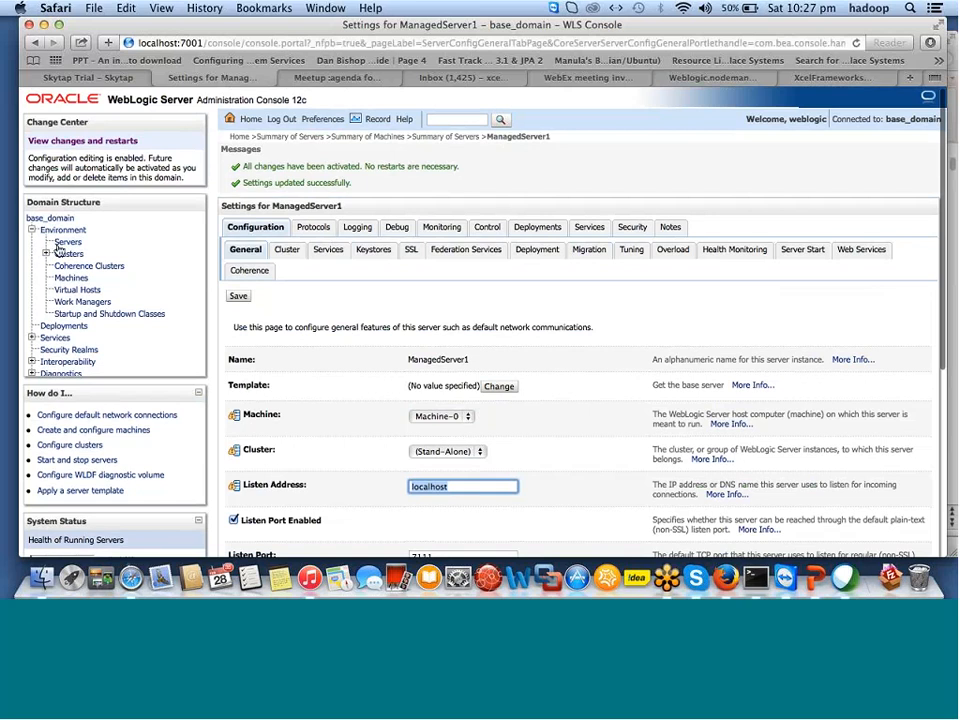
left_click(237, 298)
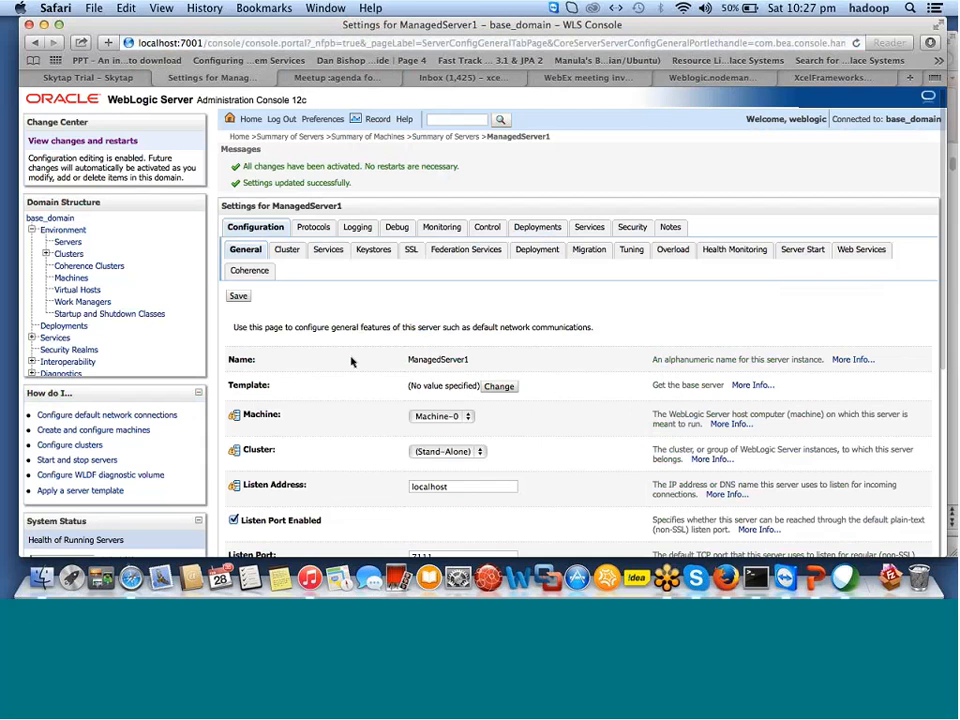
left_click(69, 243)
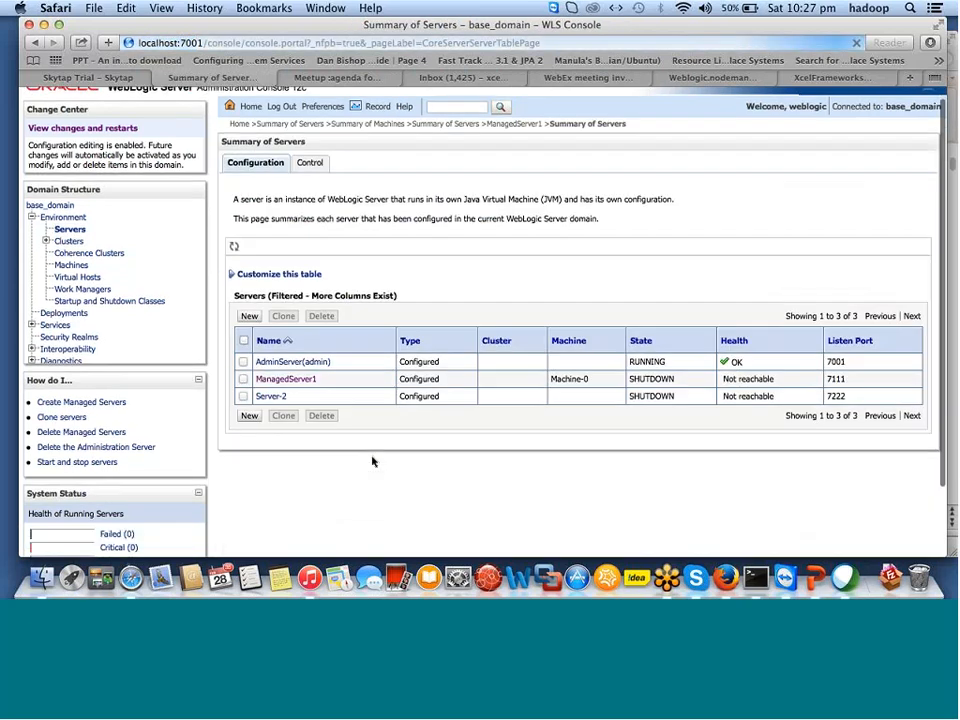
Tick ManagedServer1 in the servers table and switch to the Control page.
scroll(265, 395, "up", 1)
left_click(243, 388)
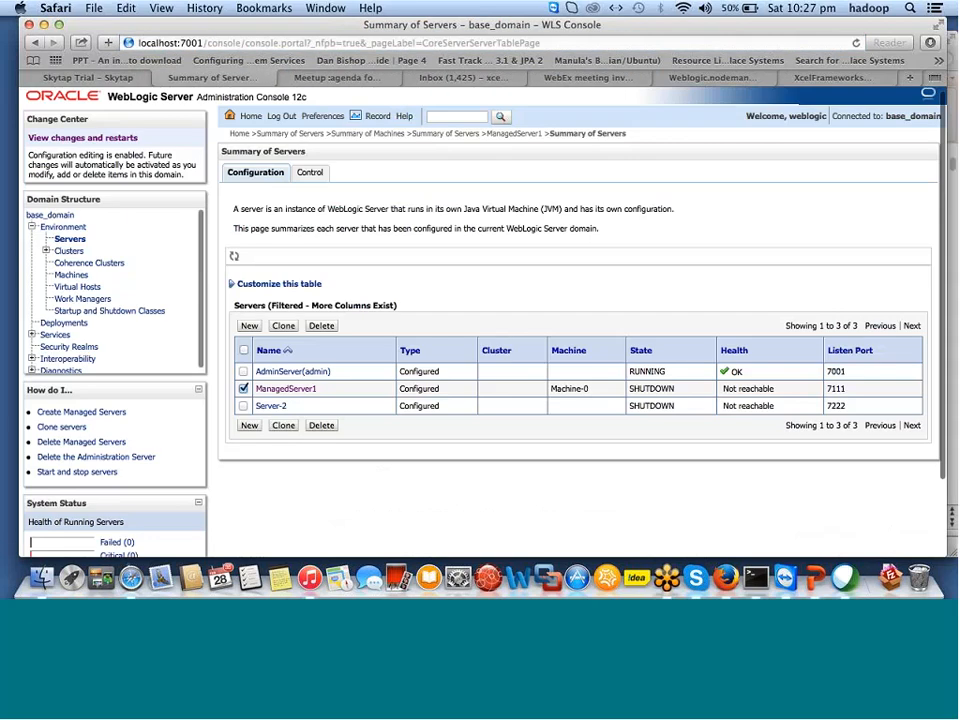
left_click(278, 390)
left_click(309, 172)
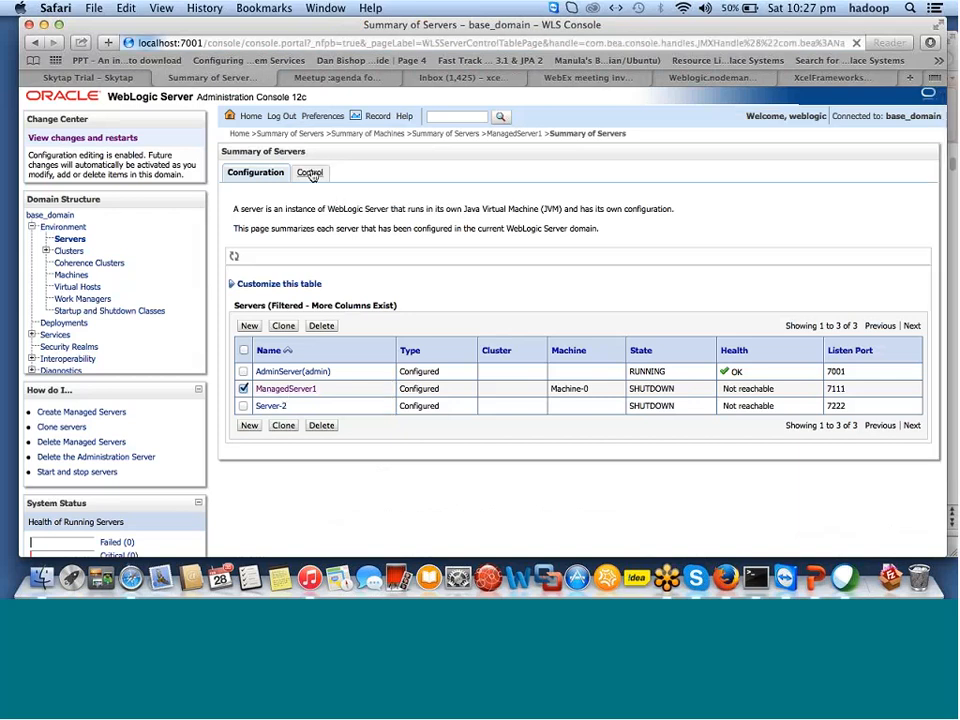
Start ManagedServer1 through Node Manager and refresh its status, detaching the console into its own window.
left_click(250, 419)
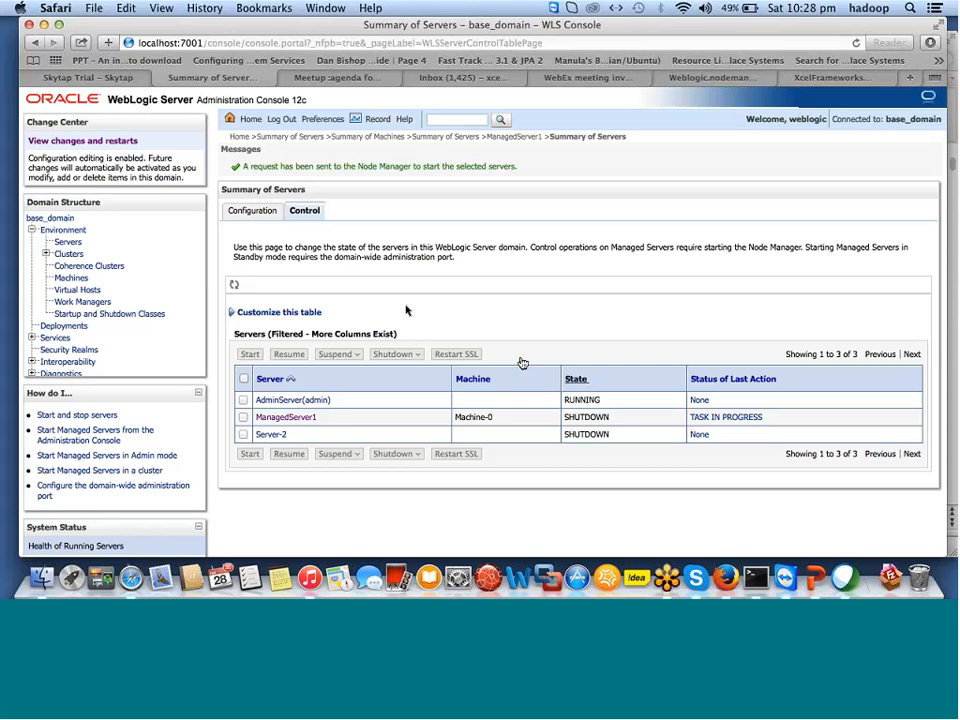
left_click(231, 287)
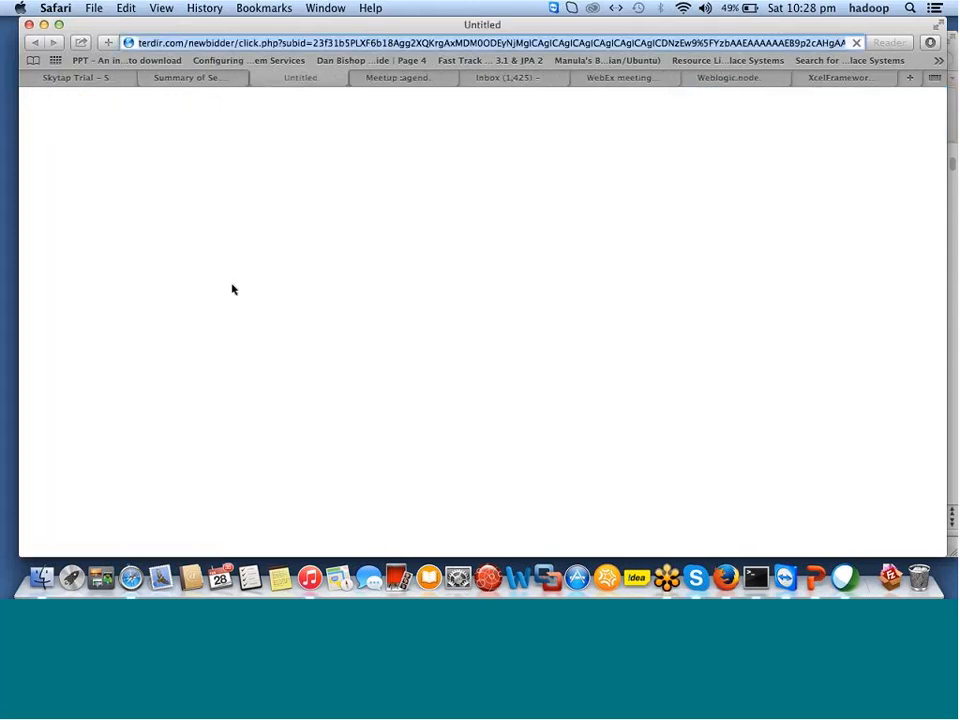
left_click(256, 78)
left_click_drag(255, 84, 417, 307)
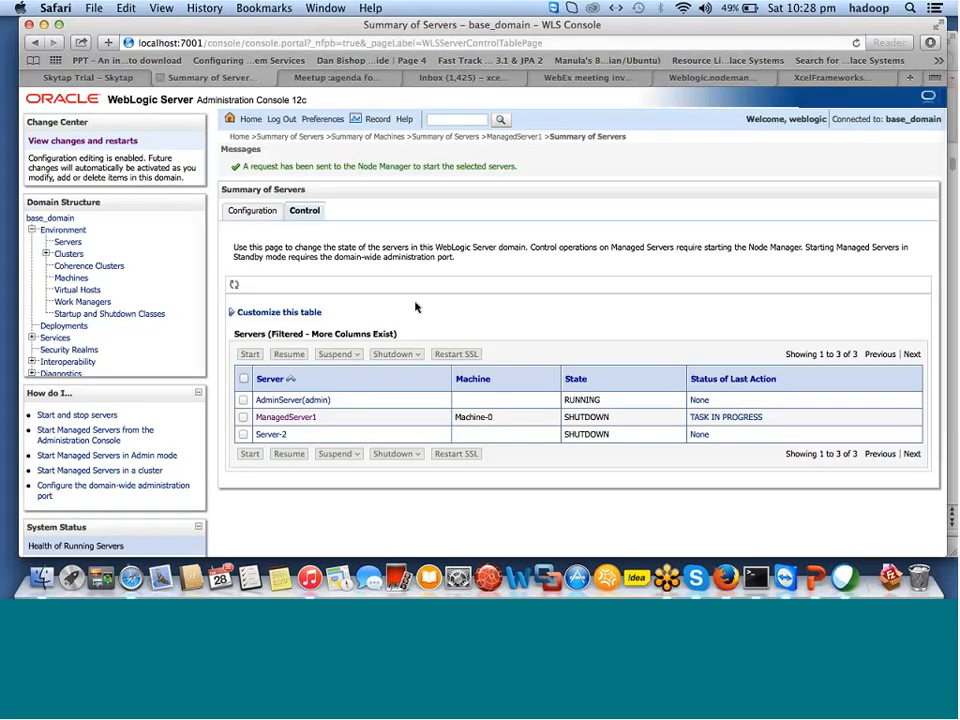
left_click_drag(537, 312, 536, 311)
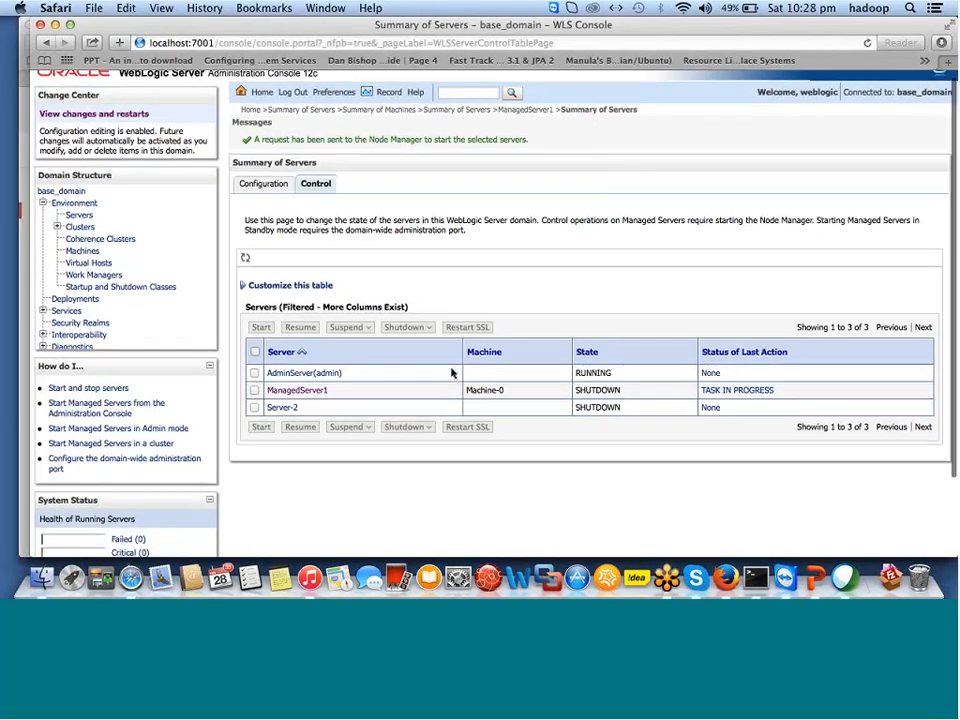
scroll(451, 373, "down", 3)
scroll(451, 373, "up", 3)
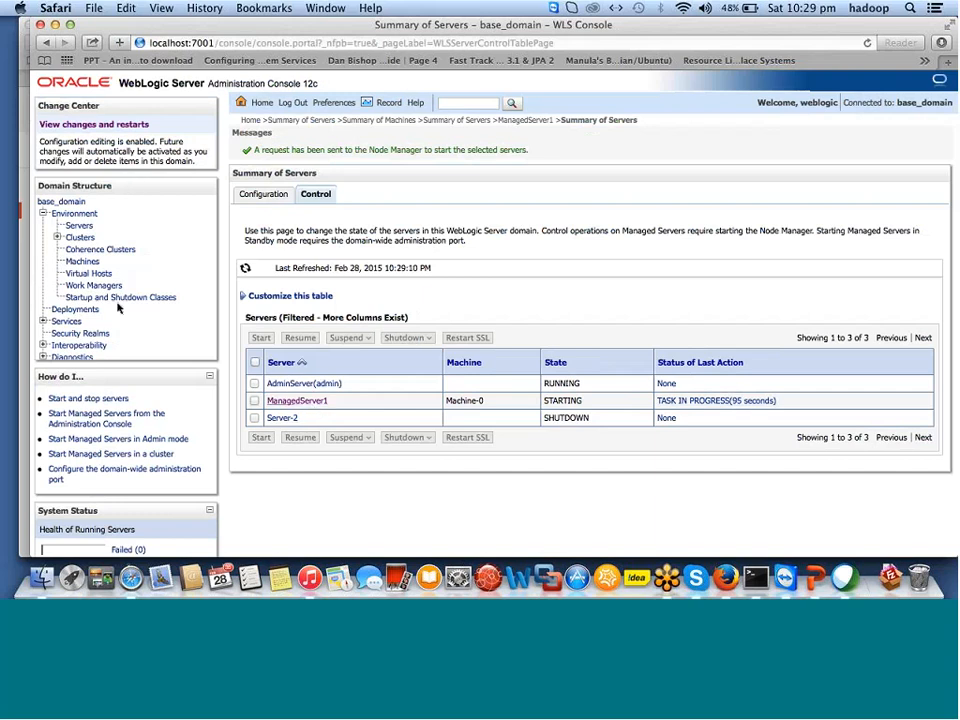
Open ManagedServer1's settings and review its Services tab.
left_click(279, 401)
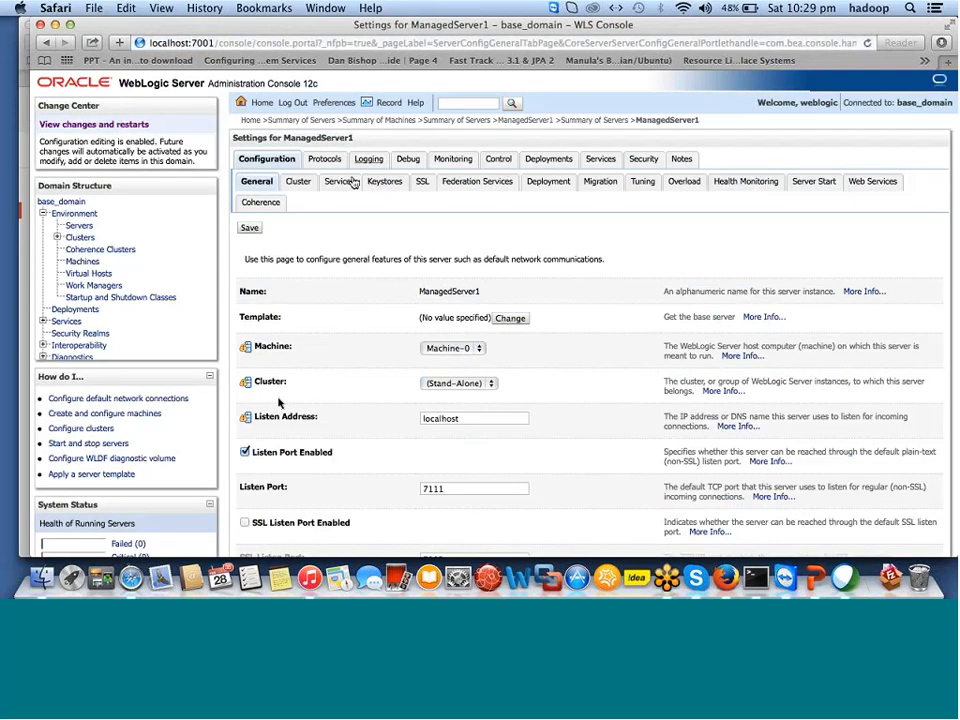
left_click(337, 191)
left_click(486, 79)
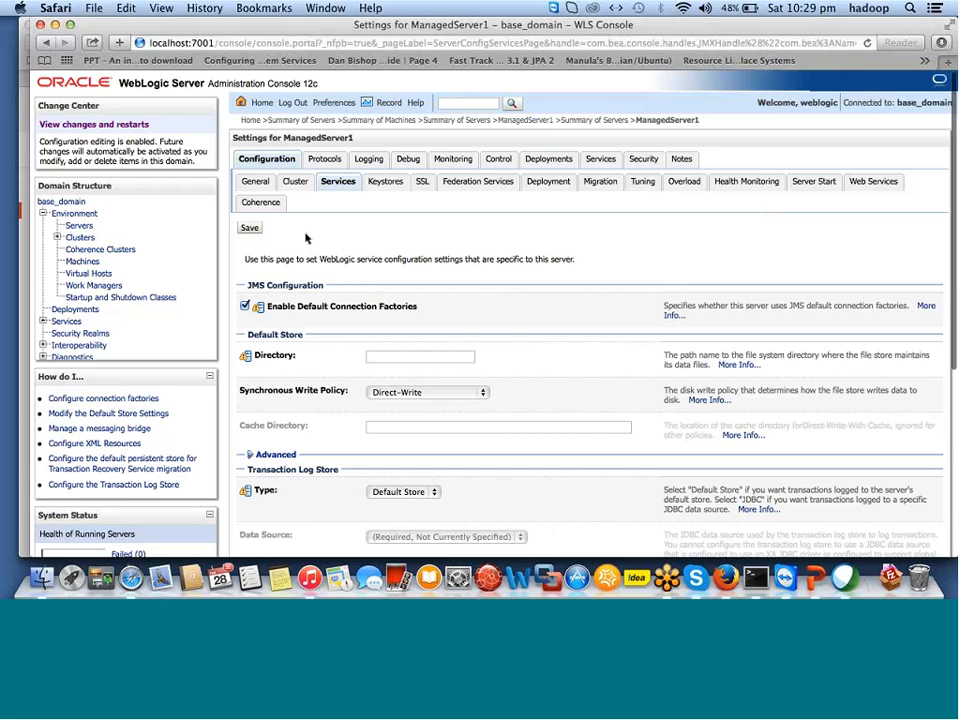
scroll(306, 238, "down", 1)
scroll(306, 238, "down", 5)
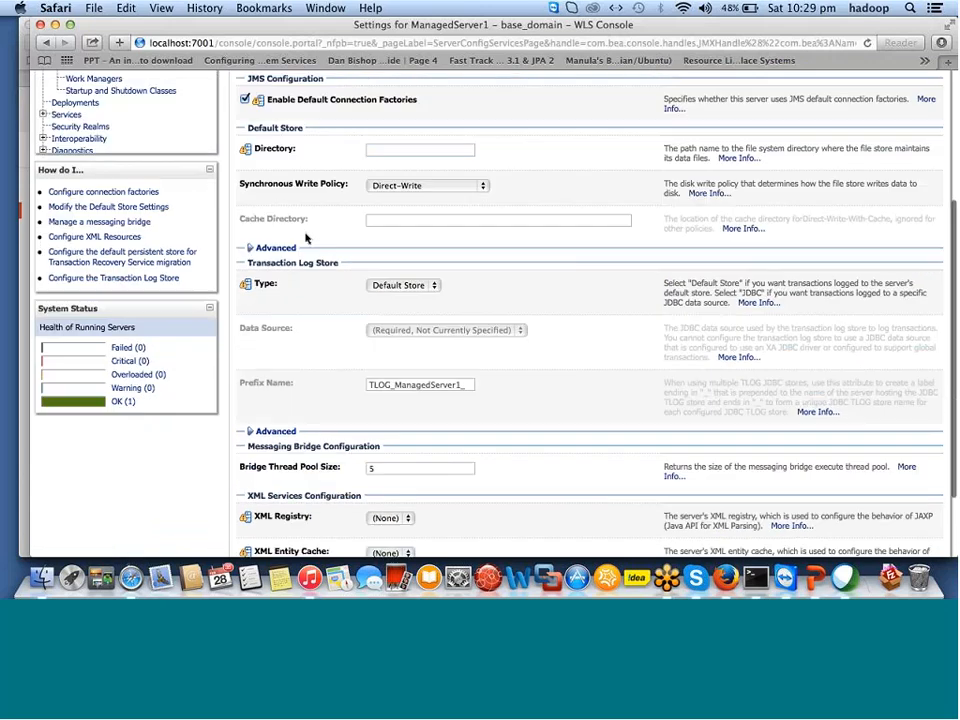
scroll(306, 238, "down", 4)
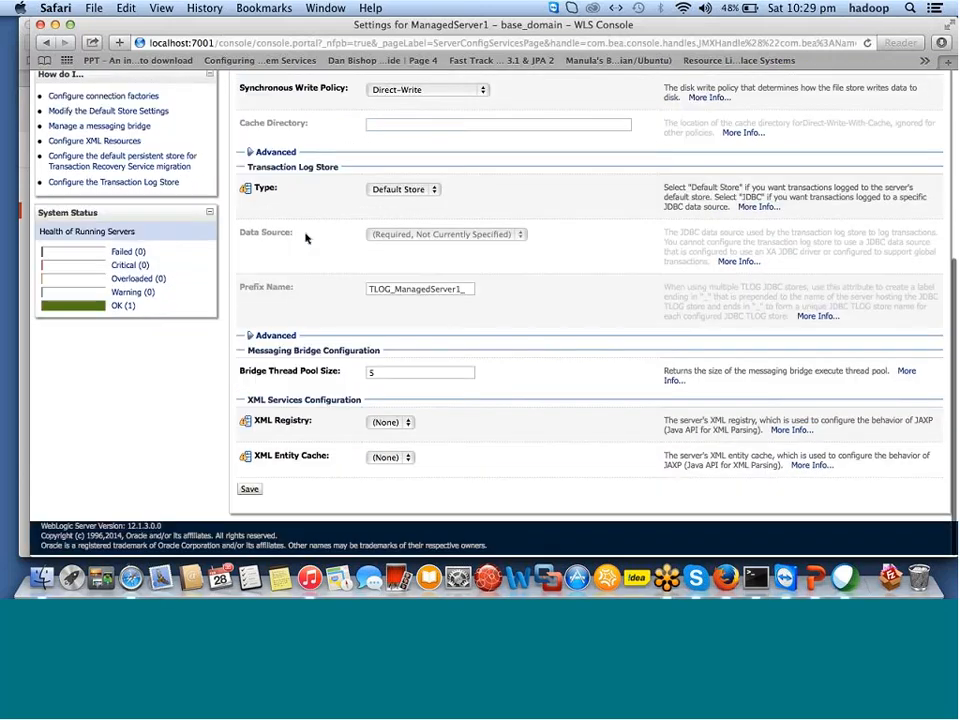
scroll(306, 238, "up", 10)
Check ManagedServer1's SSL and Deployments tabs, then return to Summary of Servers.
left_click(422, 184)
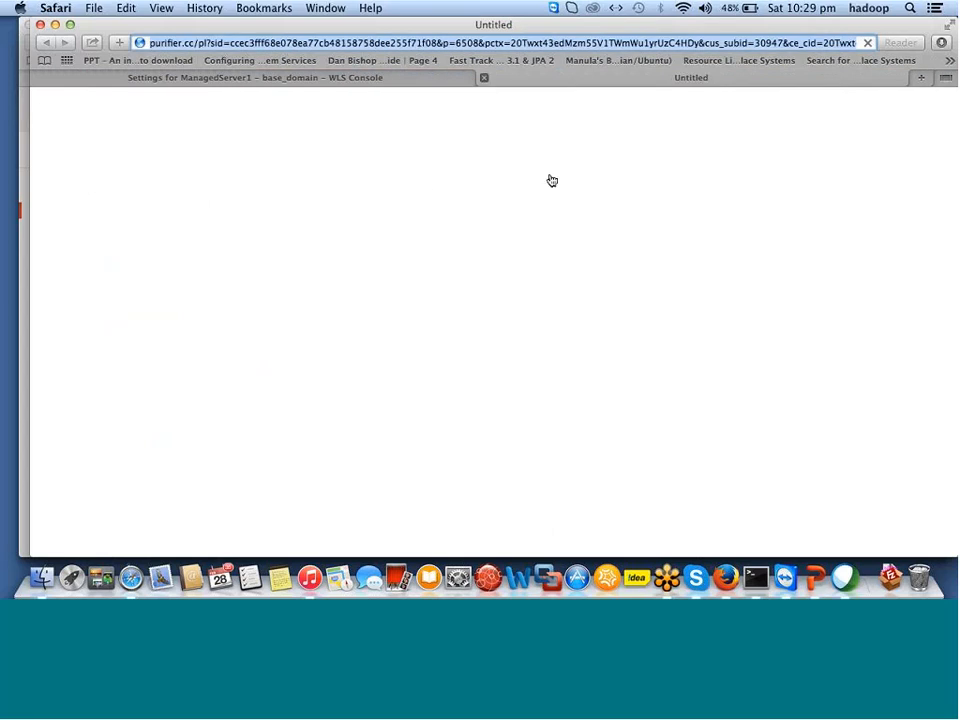
key("super+w")
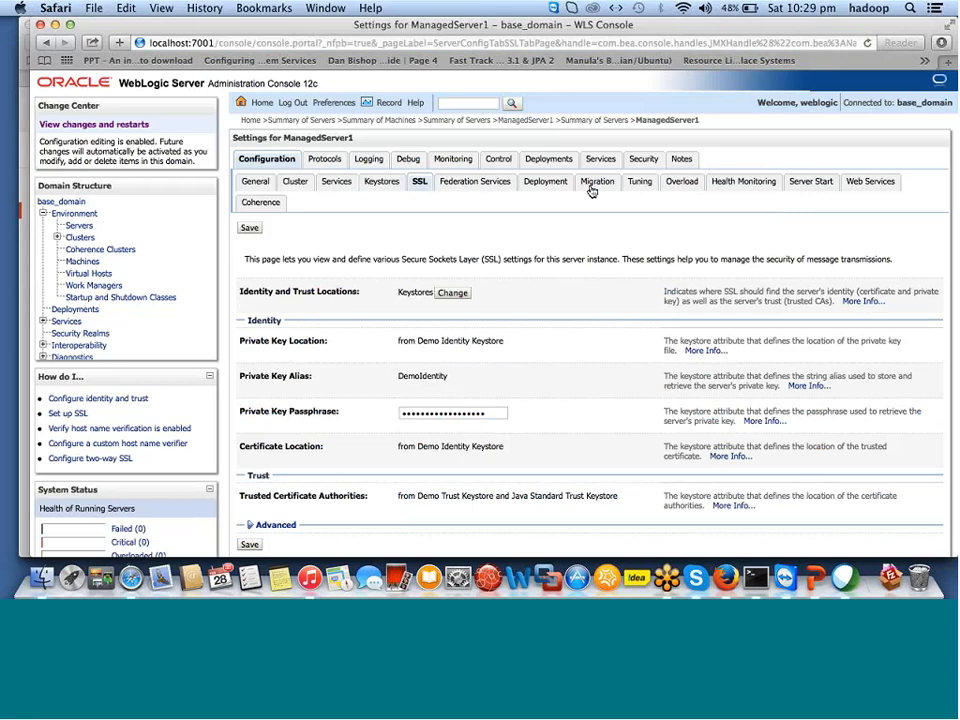
left_click(535, 163)
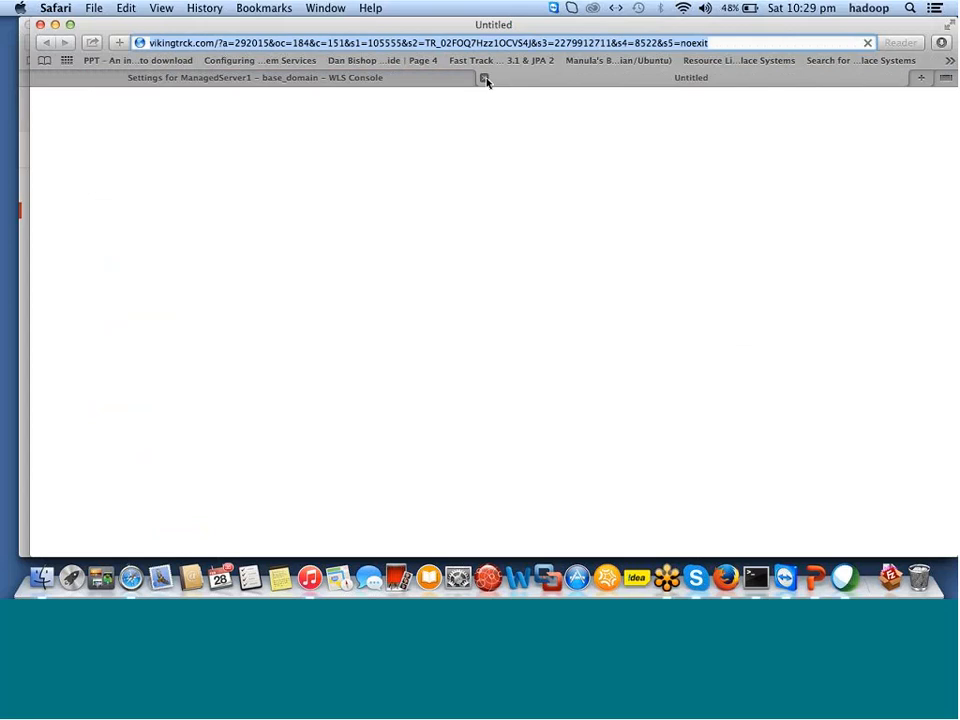
left_click(485, 79)
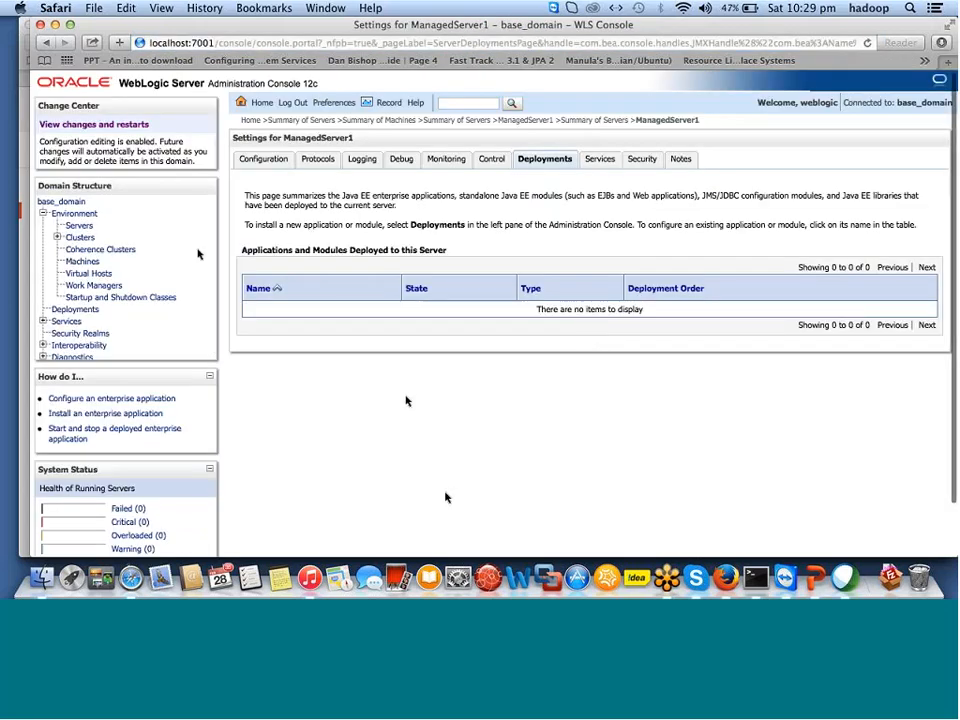
left_click(79, 228)
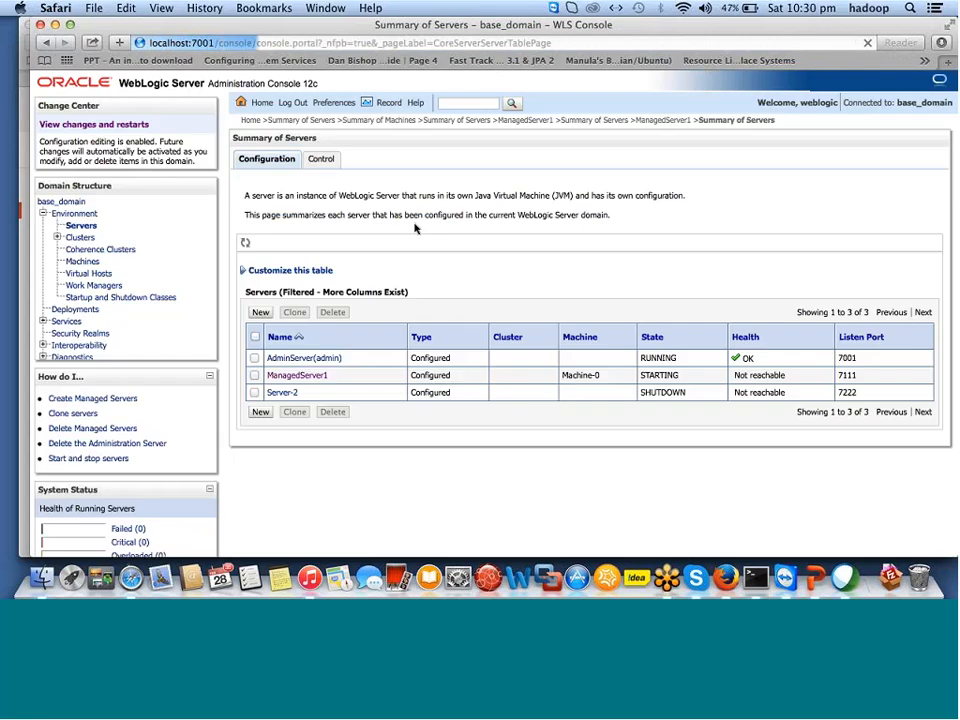
Confirm ManagedServer1 still shows STARTING, close the ad tab, and minimize Safari.
scroll(480, 391, "down", 1)
scroll(480, 391, "down", 3)
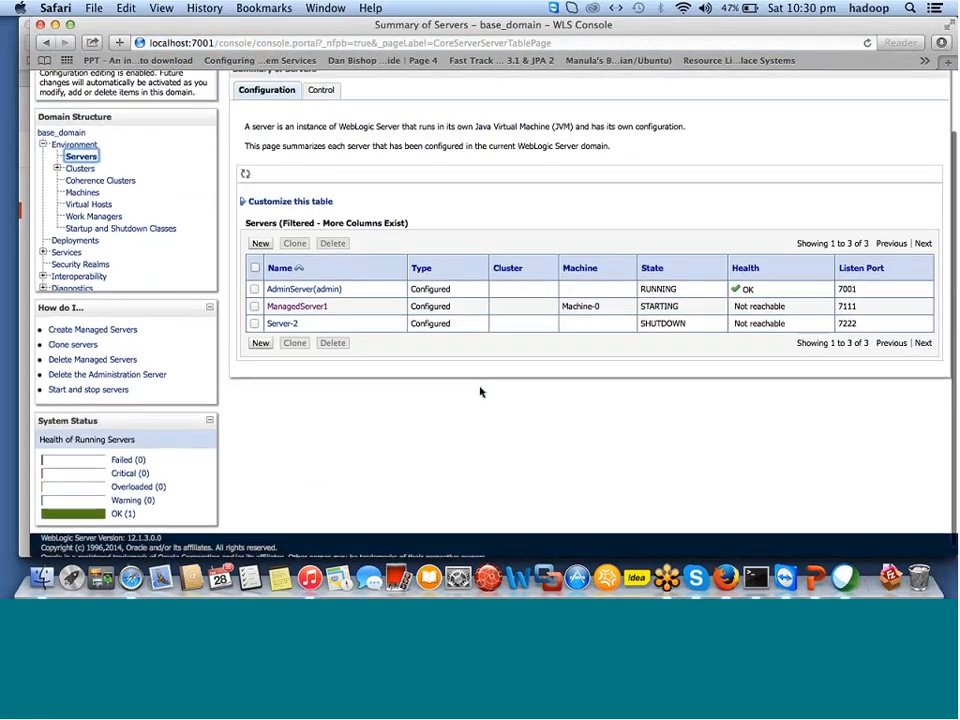
scroll(480, 391, "down", 1)
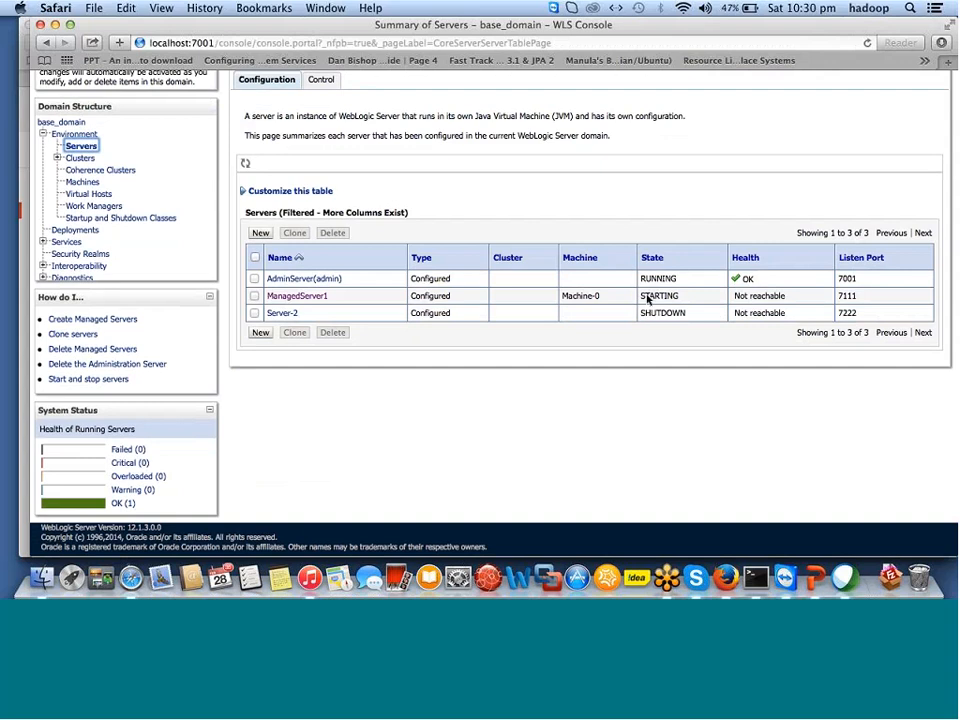
key("super+t")
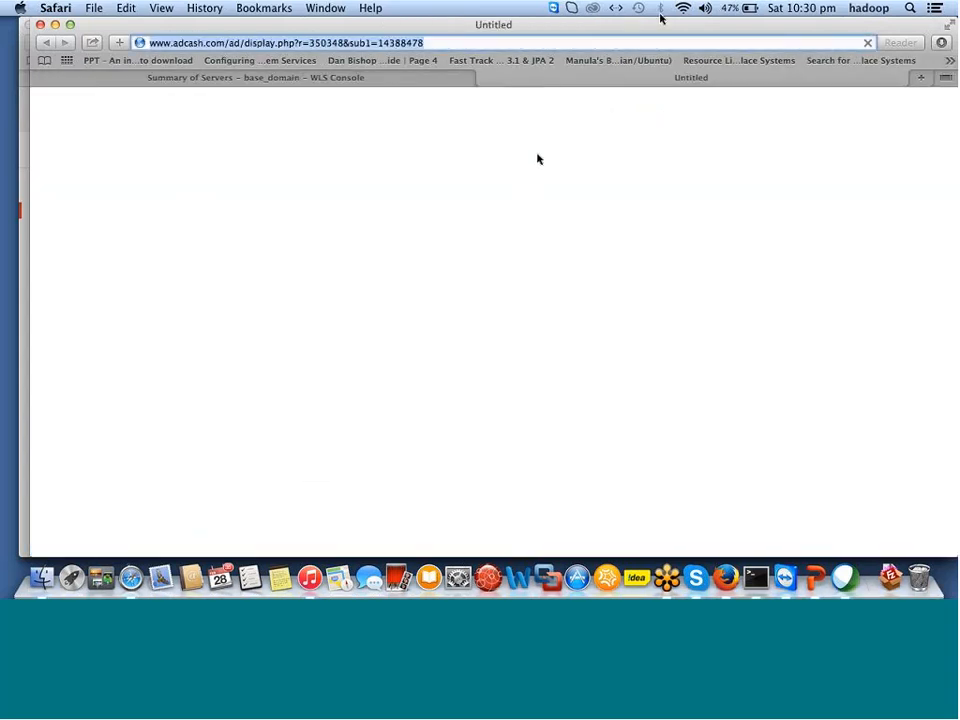
left_click(484, 79)
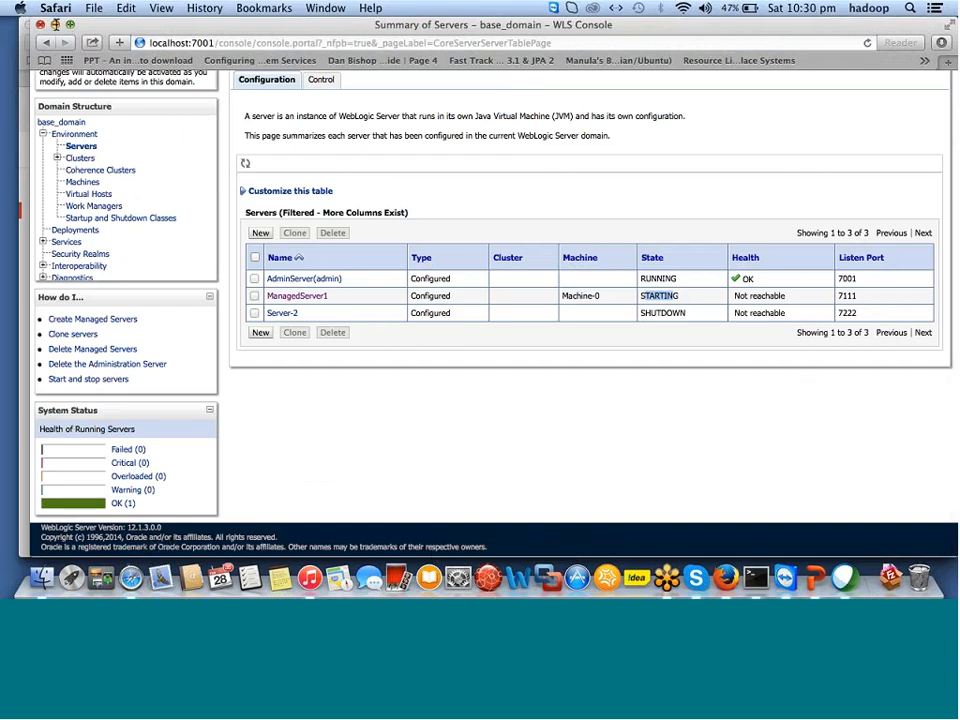
left_click(55, 24)
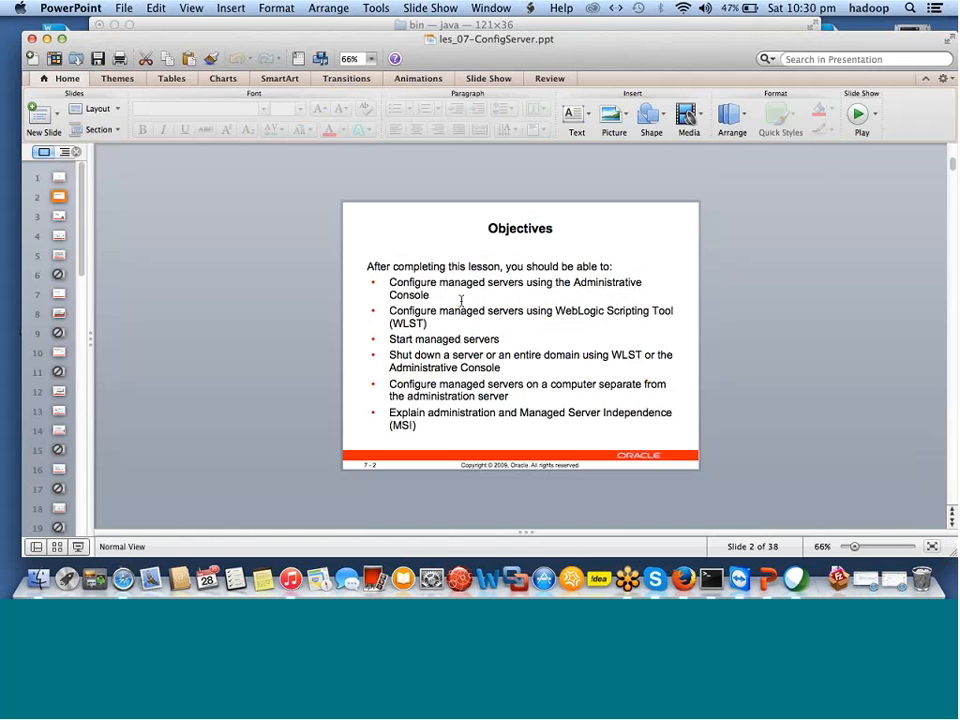
Highlight 'Configure managed servers using' on the Objectives slide and bring Terminal forward.
left_click_drag(389, 311, 550, 320)
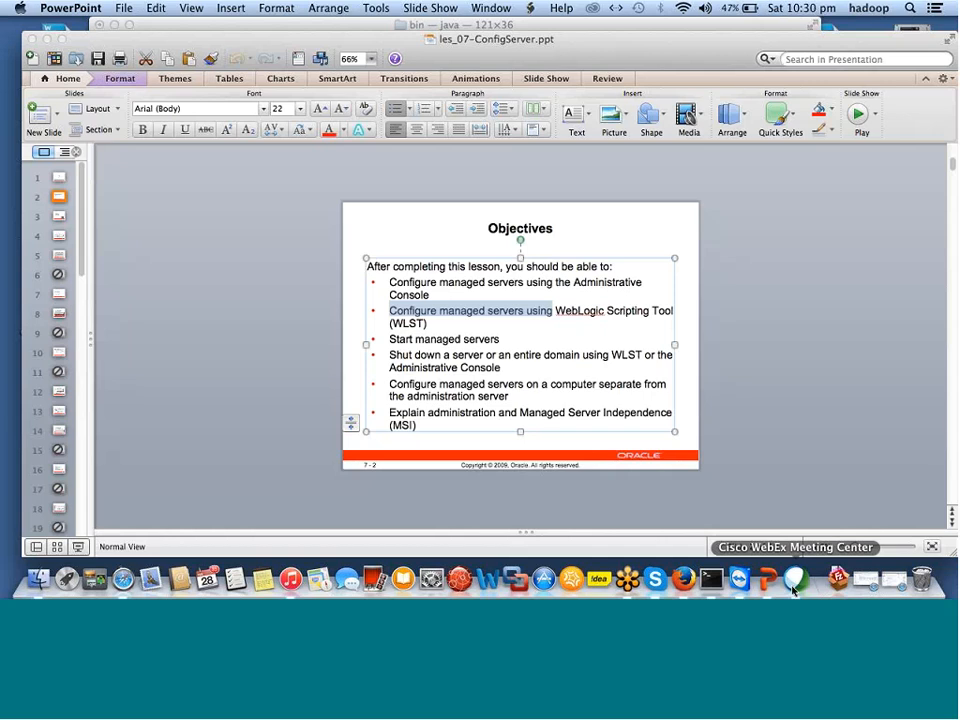
left_click(710, 580)
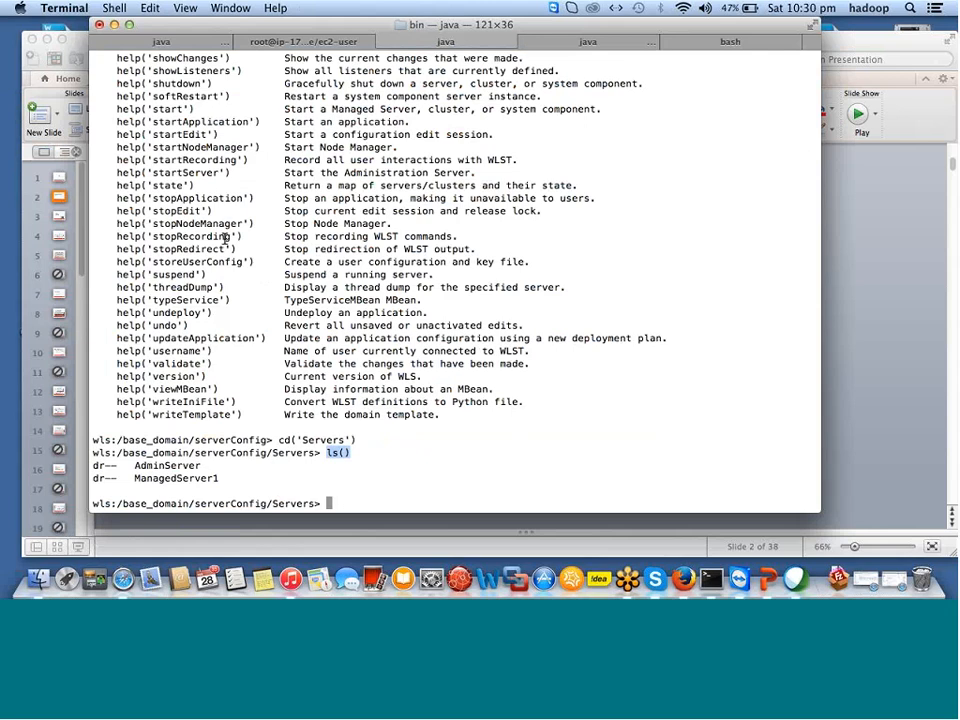
scroll(225, 238, "up", 1)
scroll(225, 238, "up", 5)
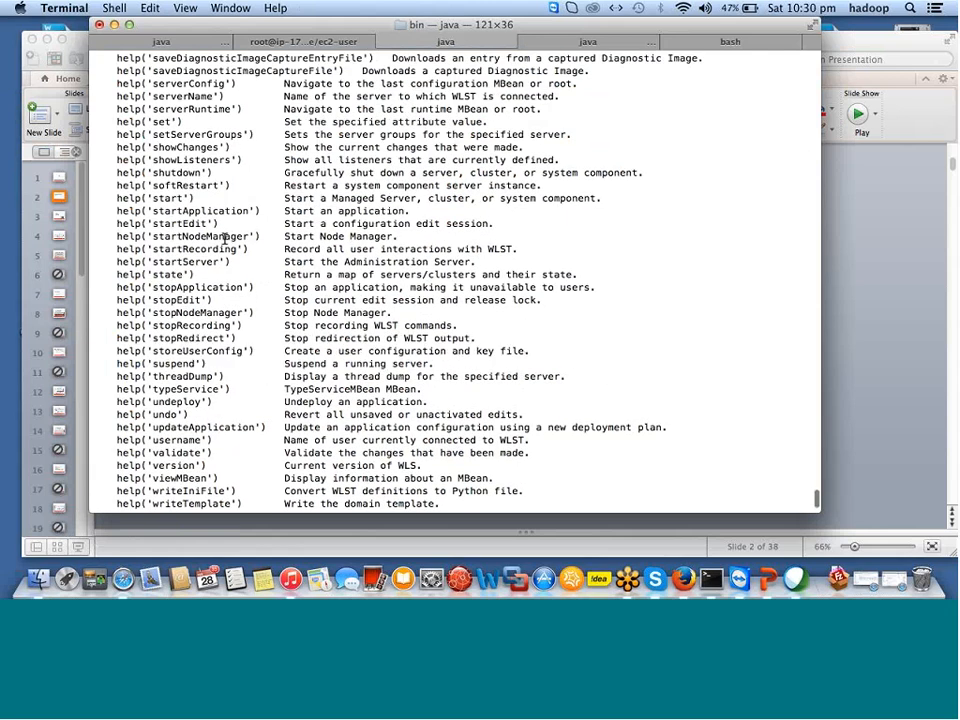
scroll(225, 238, "up", 7)
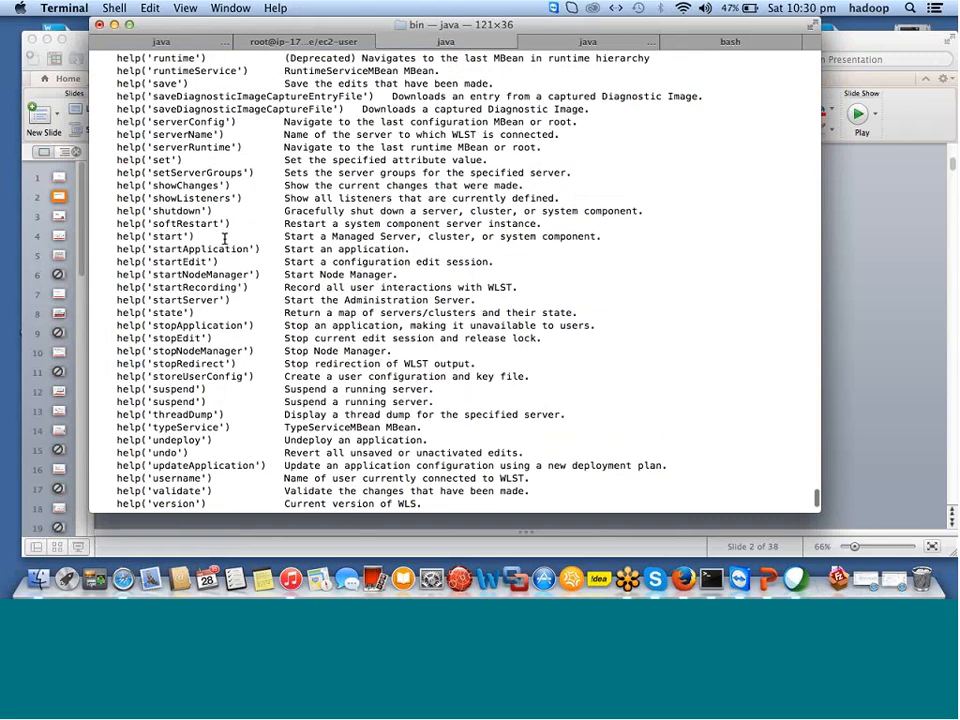
scroll(225, 238, "up", 8)
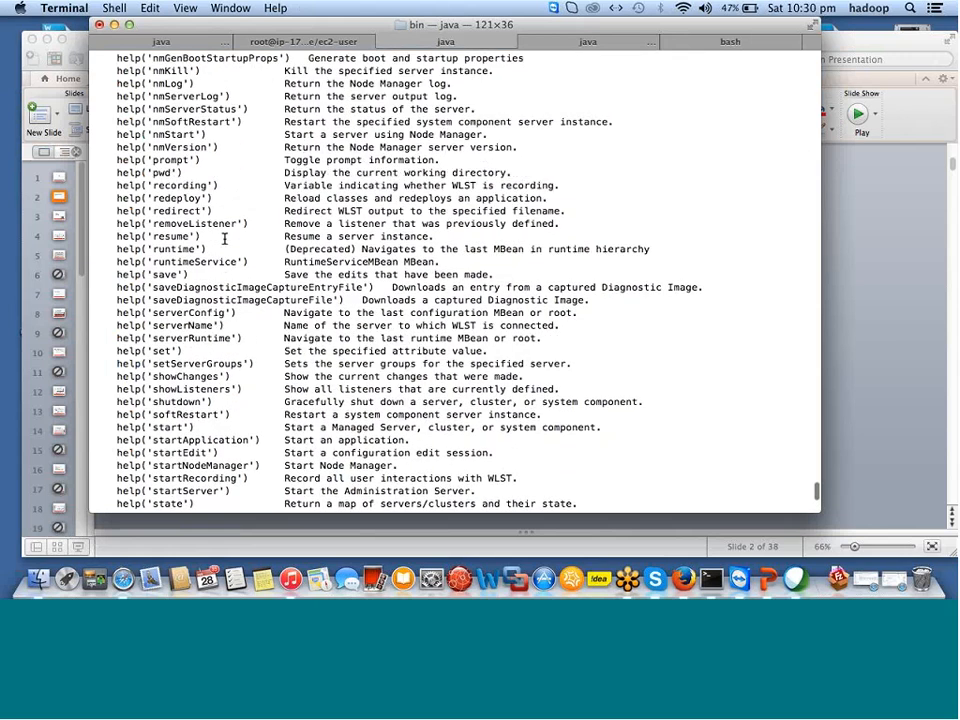
scroll(225, 238, "down", 20)
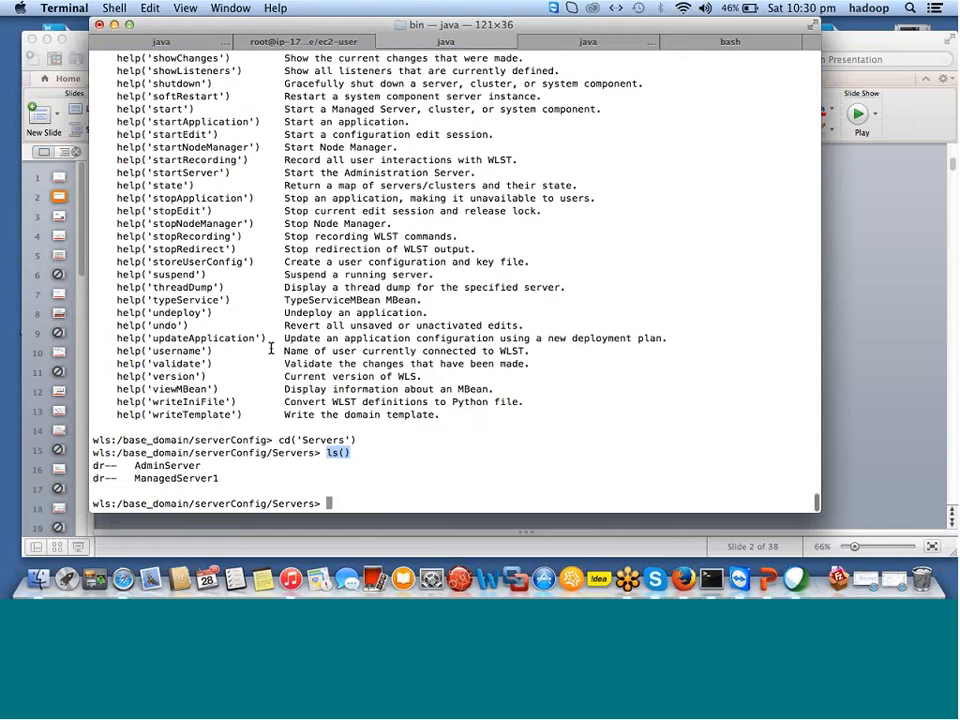
scroll(270, 348, "up", 1)
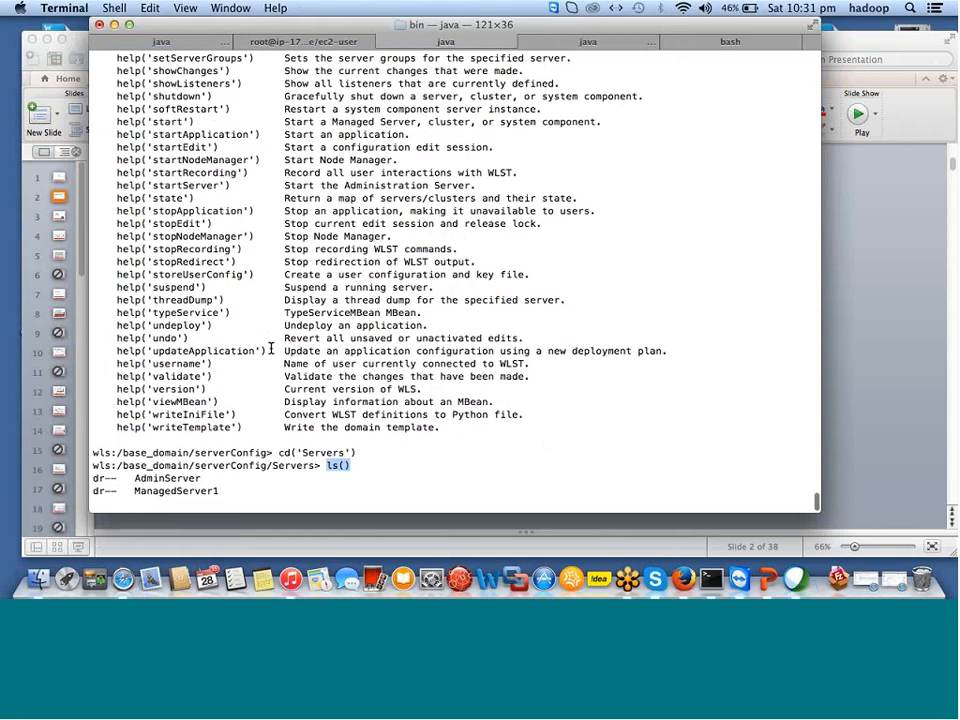
scroll(270, 348, "up", 4)
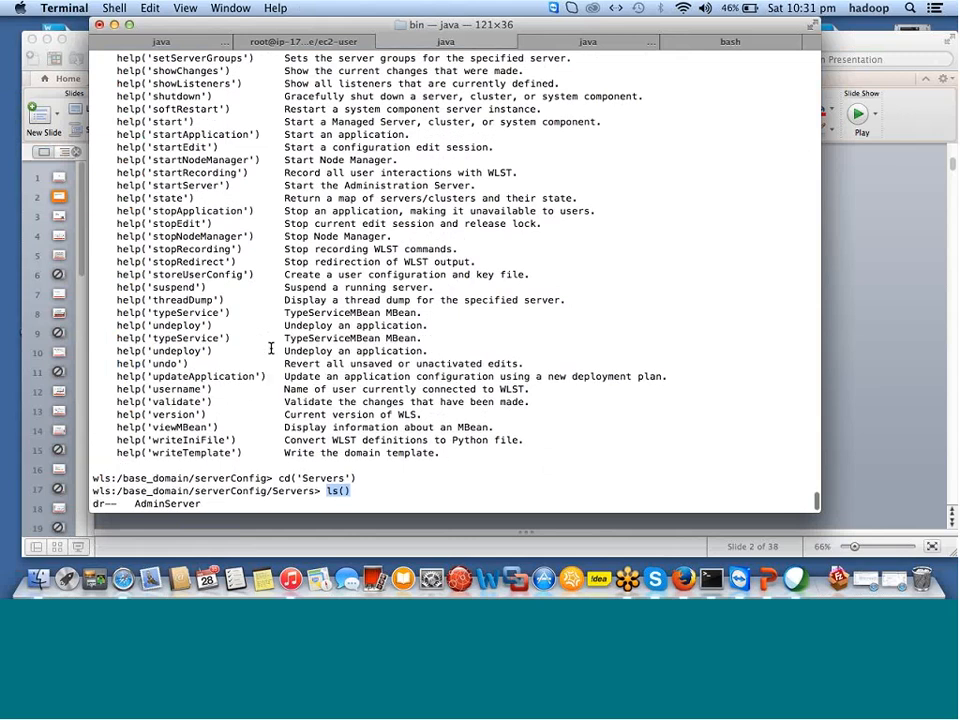
scroll(270, 348, "up", 5)
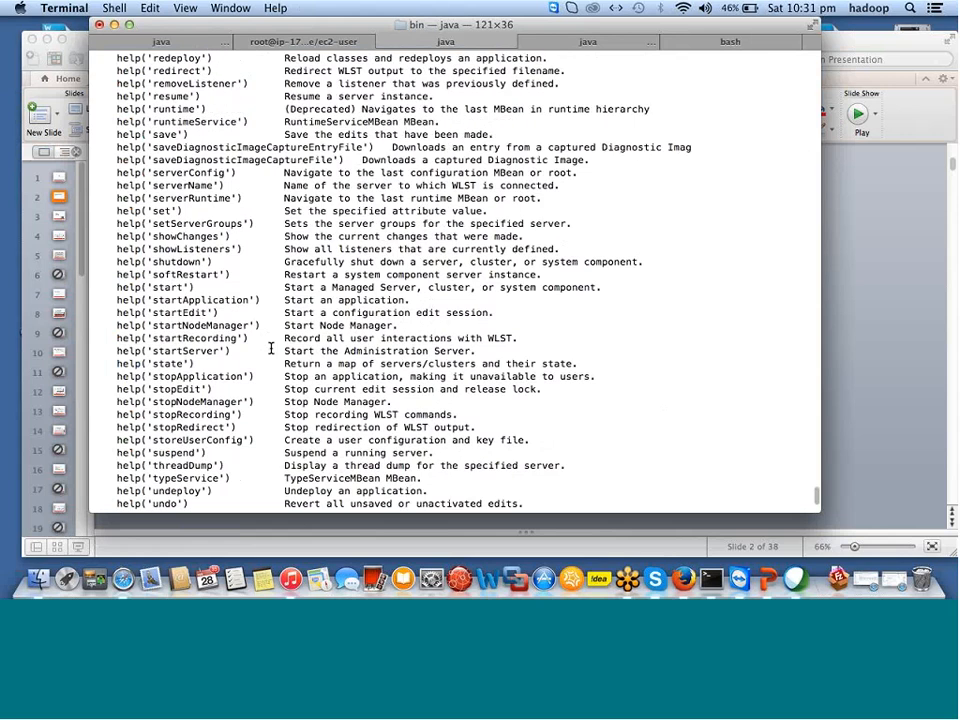
scroll(270, 348, "up", 4)
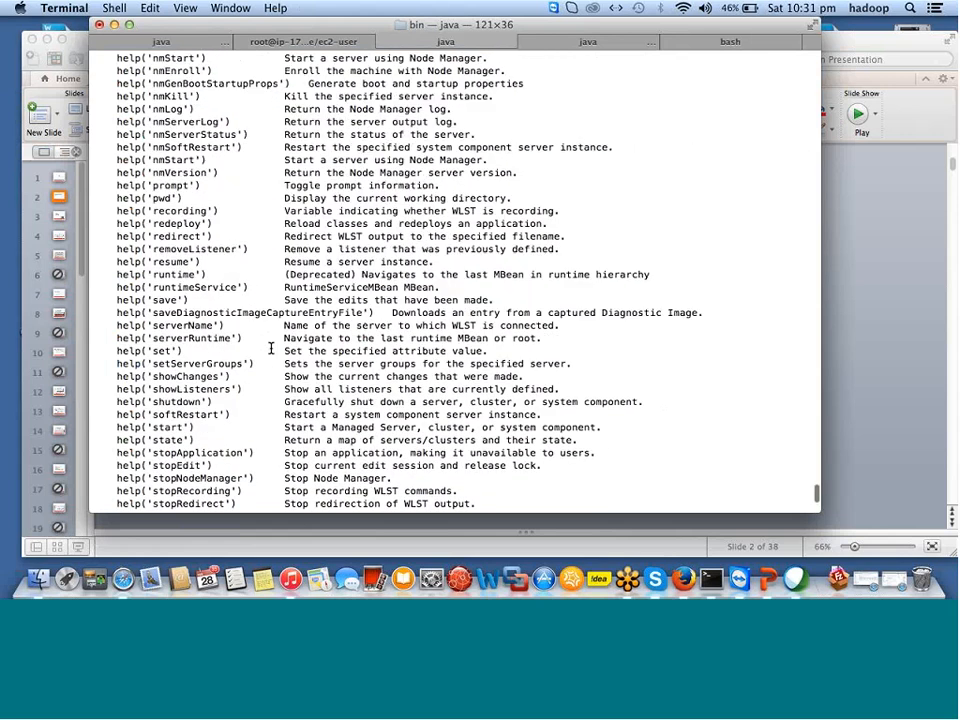
scroll(270, 348, "up", 4)
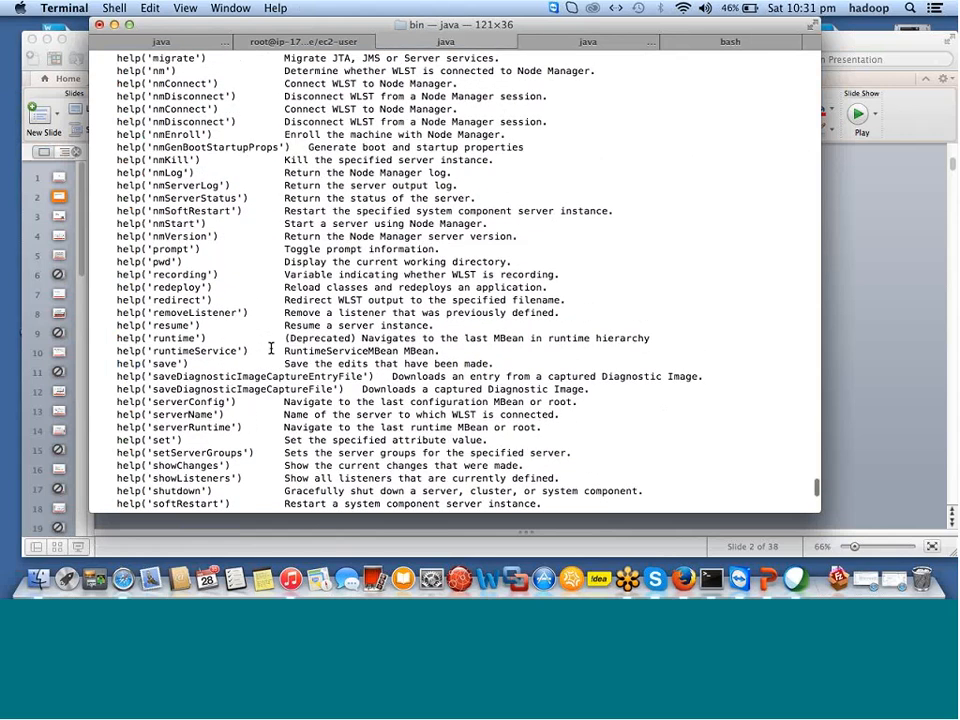
scroll(270, 348, "up", 2)
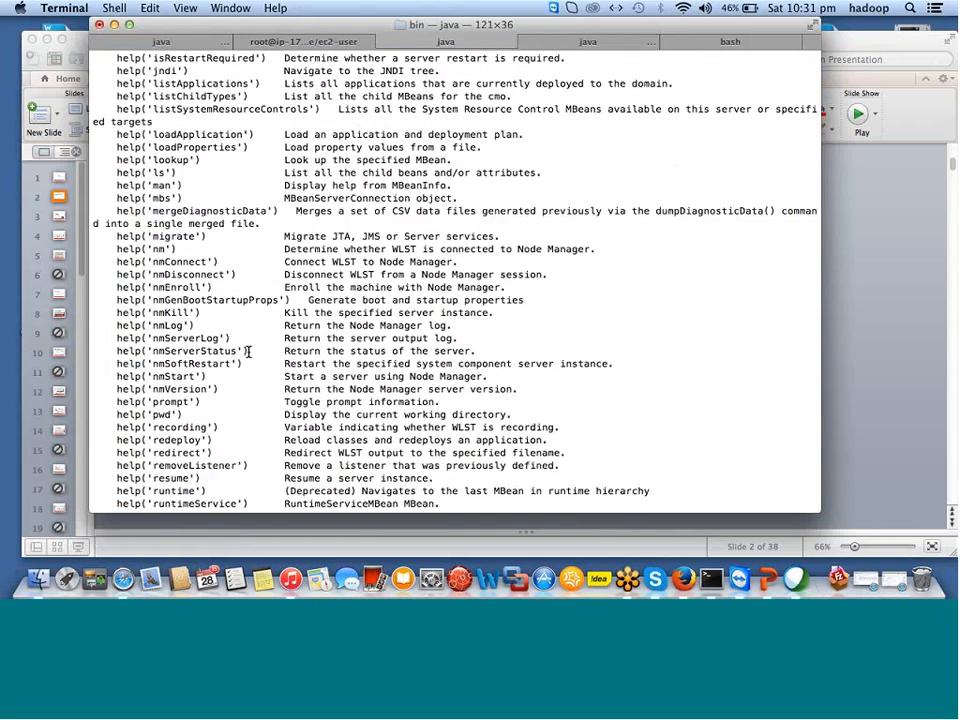
scroll(248, 351, "up", 1)
scroll(248, 351, "down", 5)
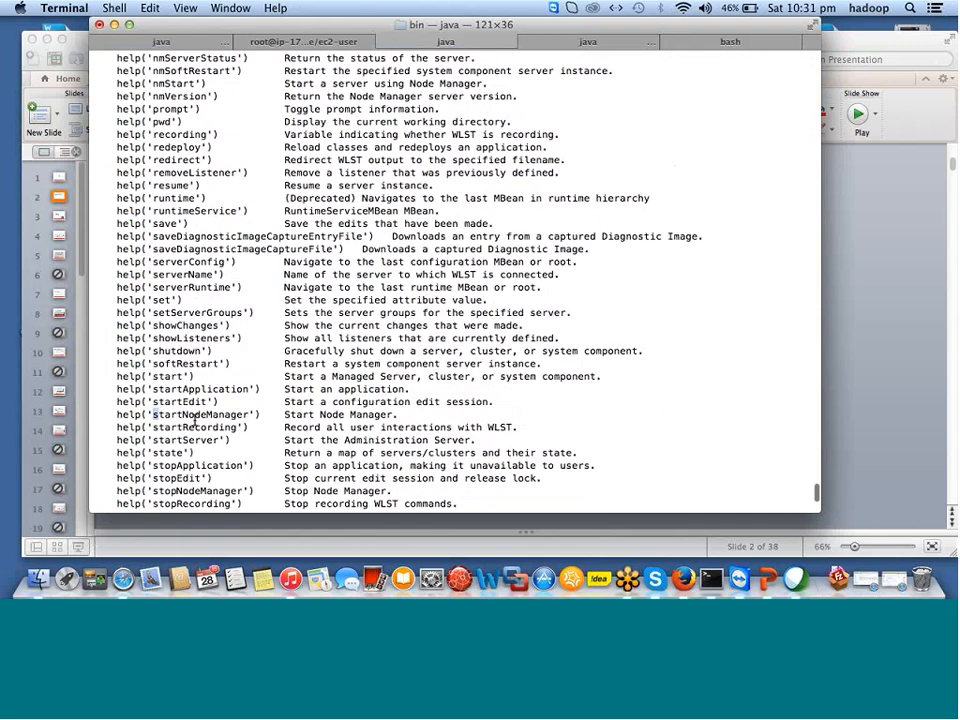
left_click_drag(152, 414, 240, 416)
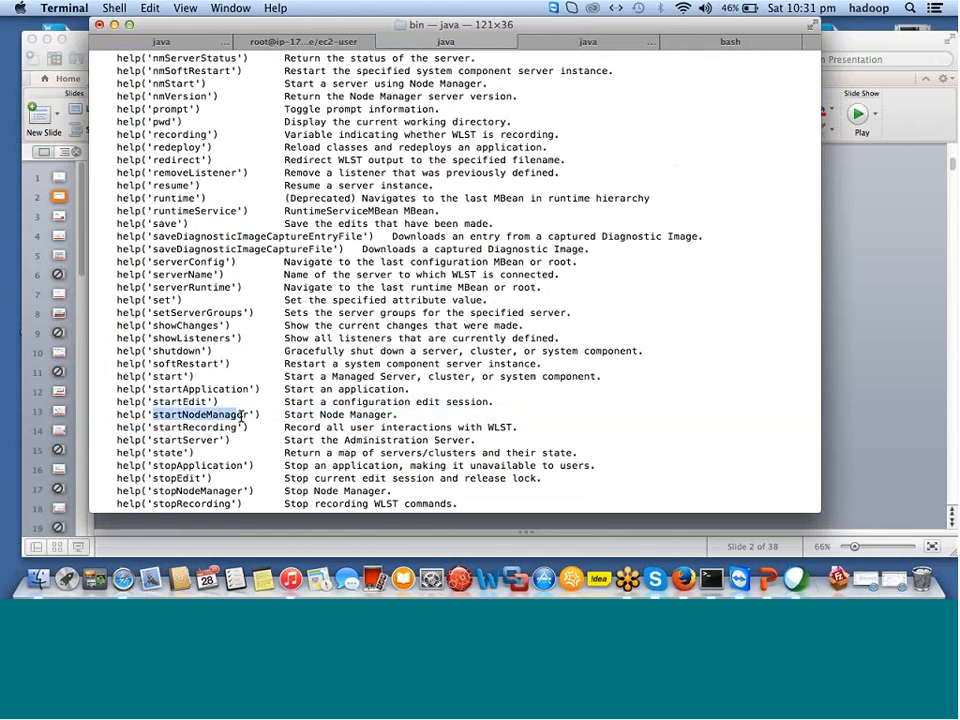
left_click_drag(153, 440, 231, 440)
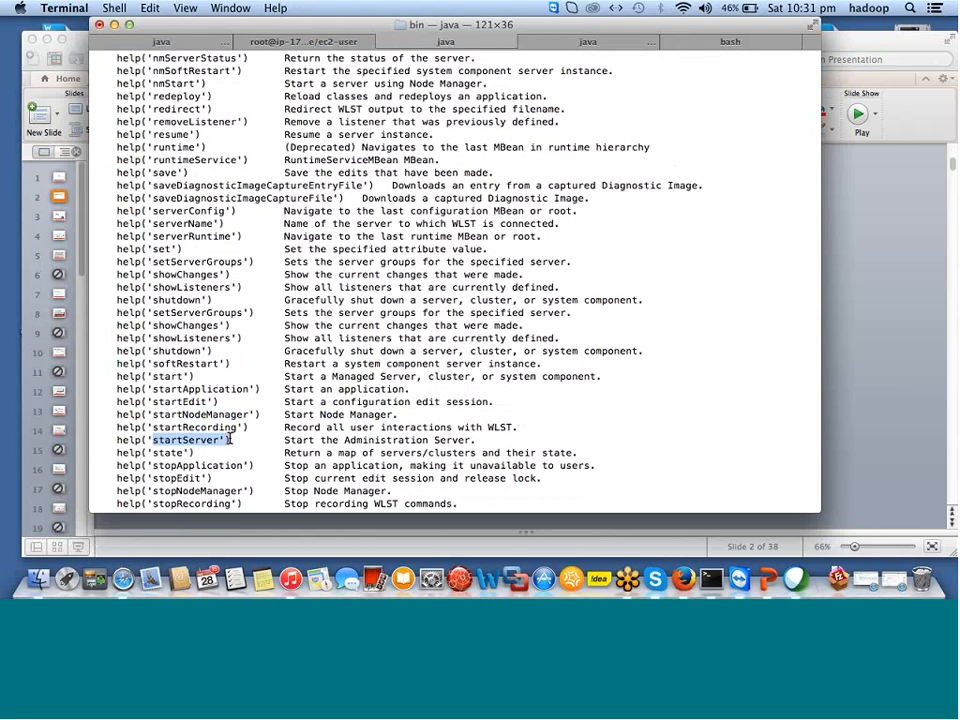
scroll(290, 475, "down", 7)
Run help('offline') and scroll through the offline commands, marking the create and createDomain entries.
type("h")
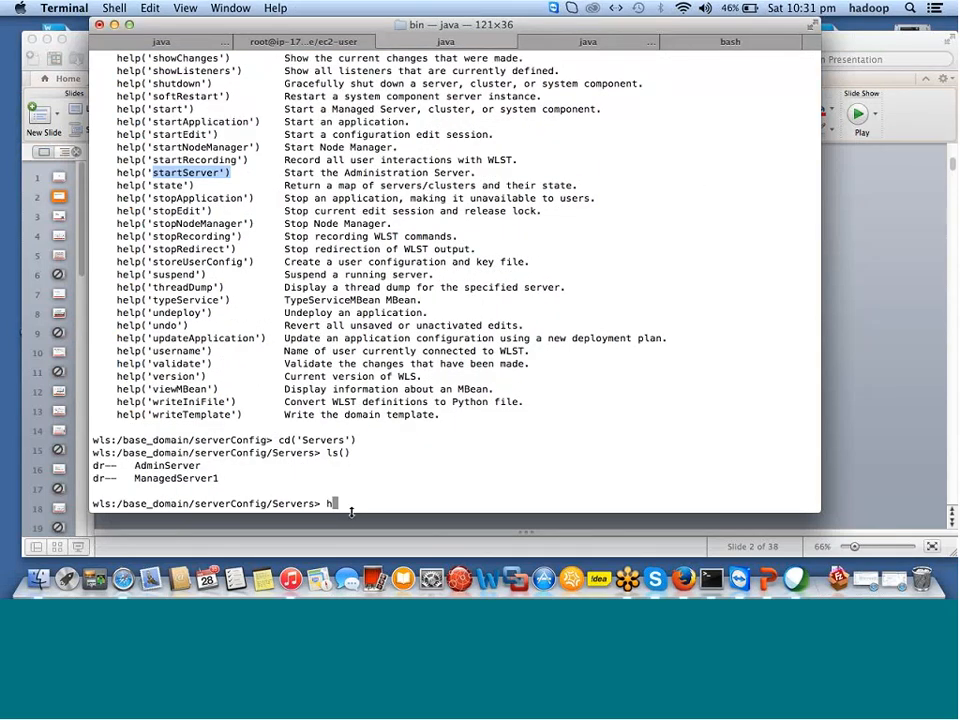
type("elp(")
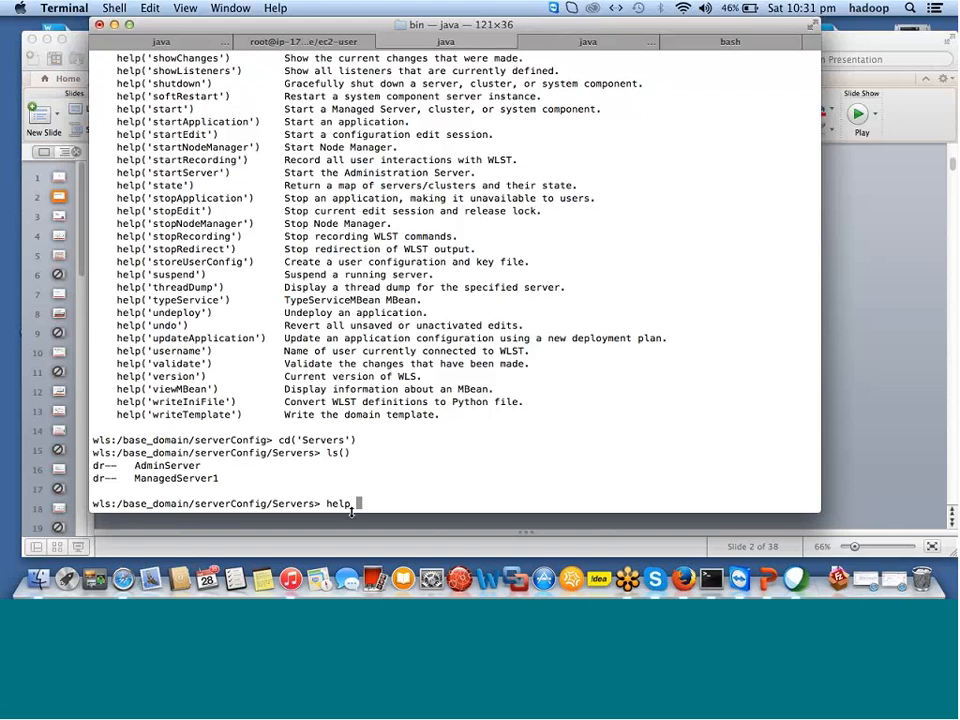
type("('offline')")
key("Return")
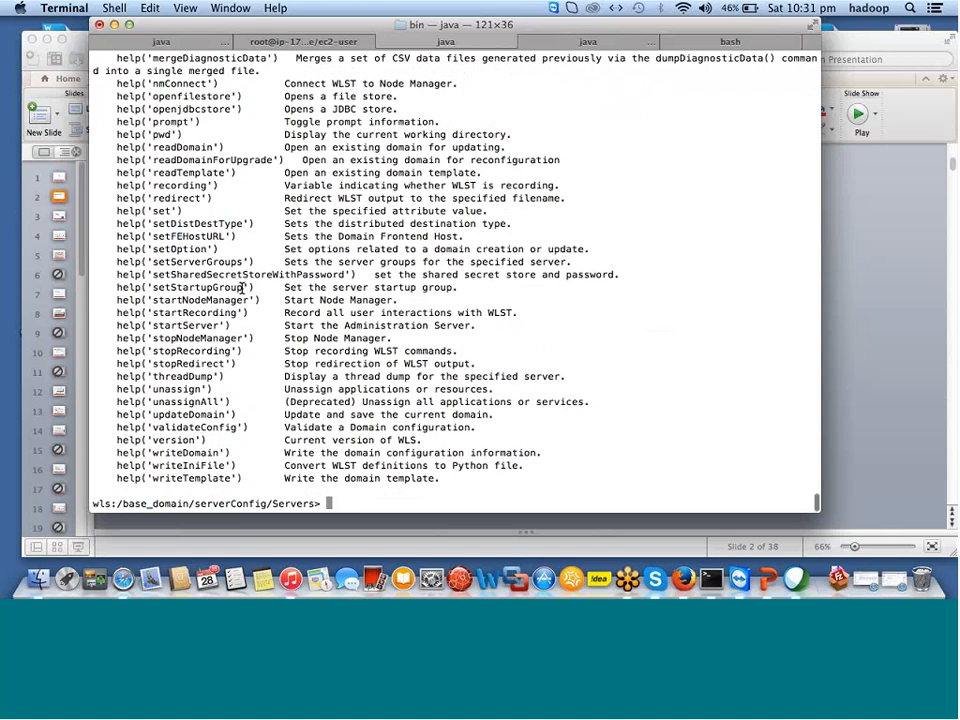
scroll(262, 290, "up", 1)
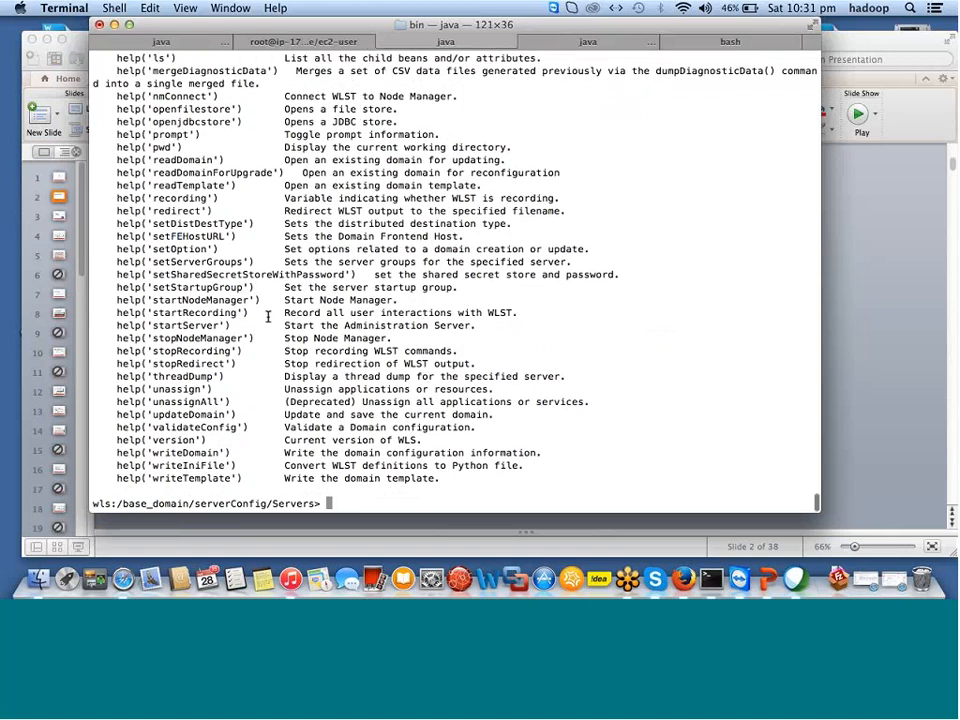
scroll(268, 317, "up", 7)
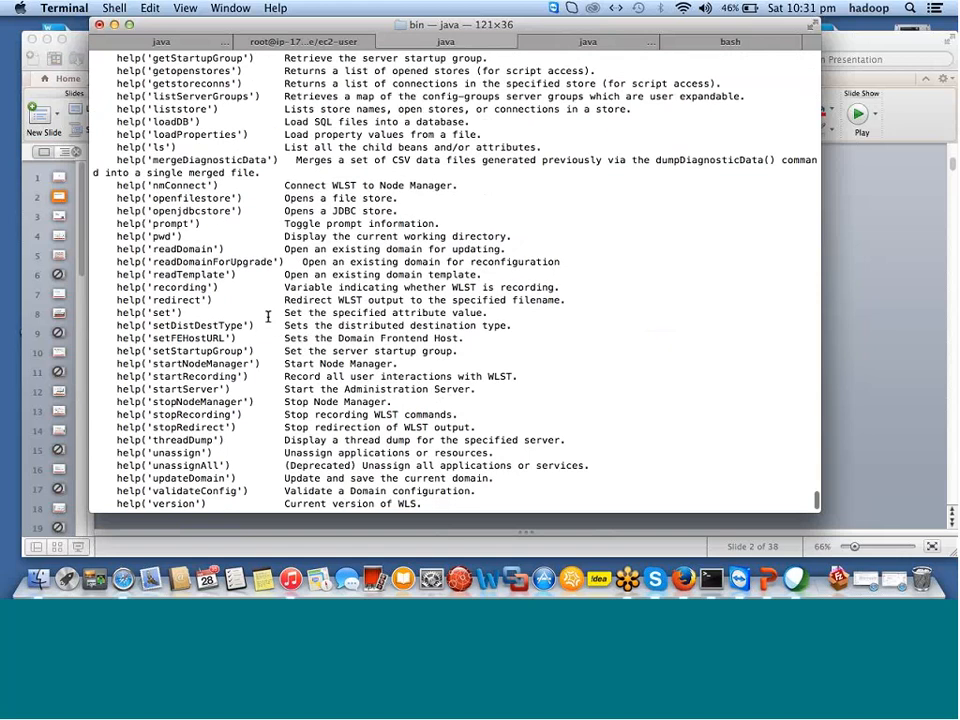
scroll(268, 317, "up", 15)
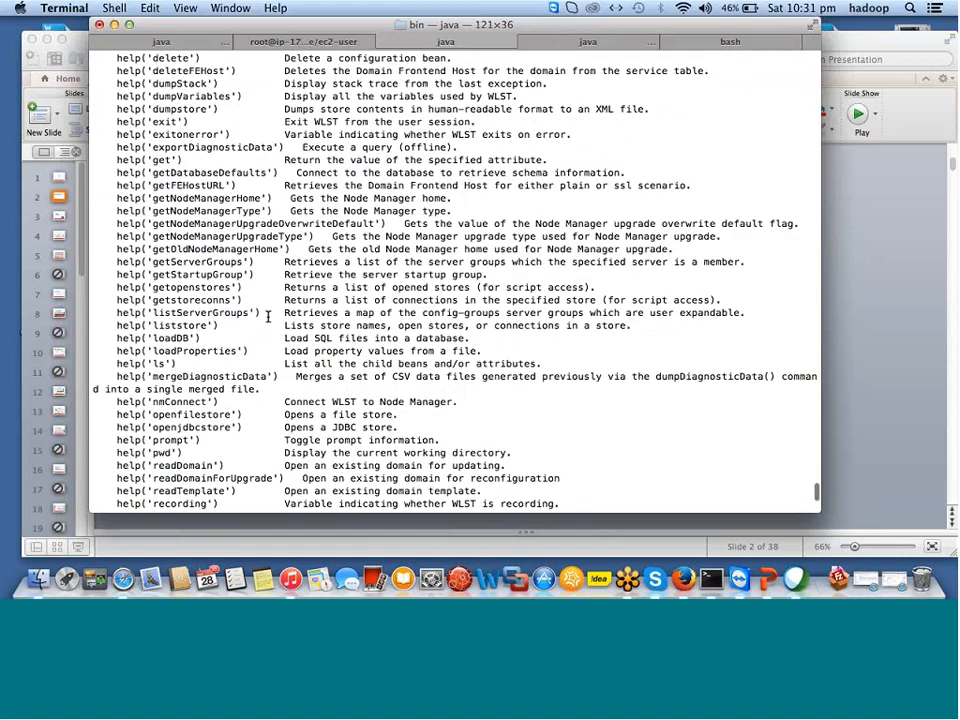
left_click_drag(152, 198, 232, 212)
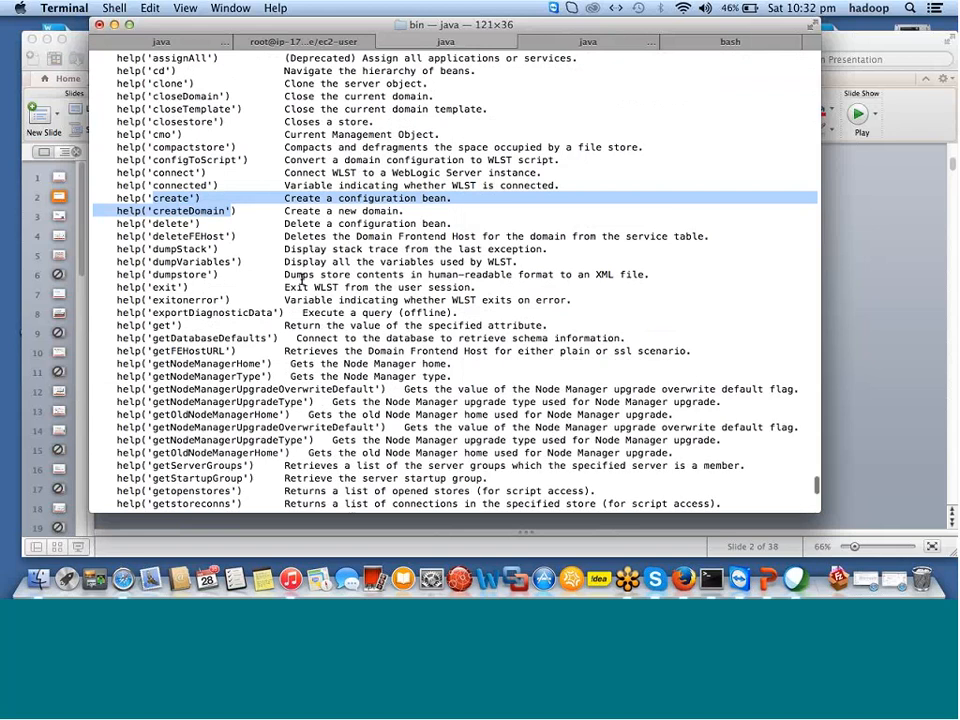
scroll(302, 280, "up", 5)
scroll(302, 280, "up", 2)
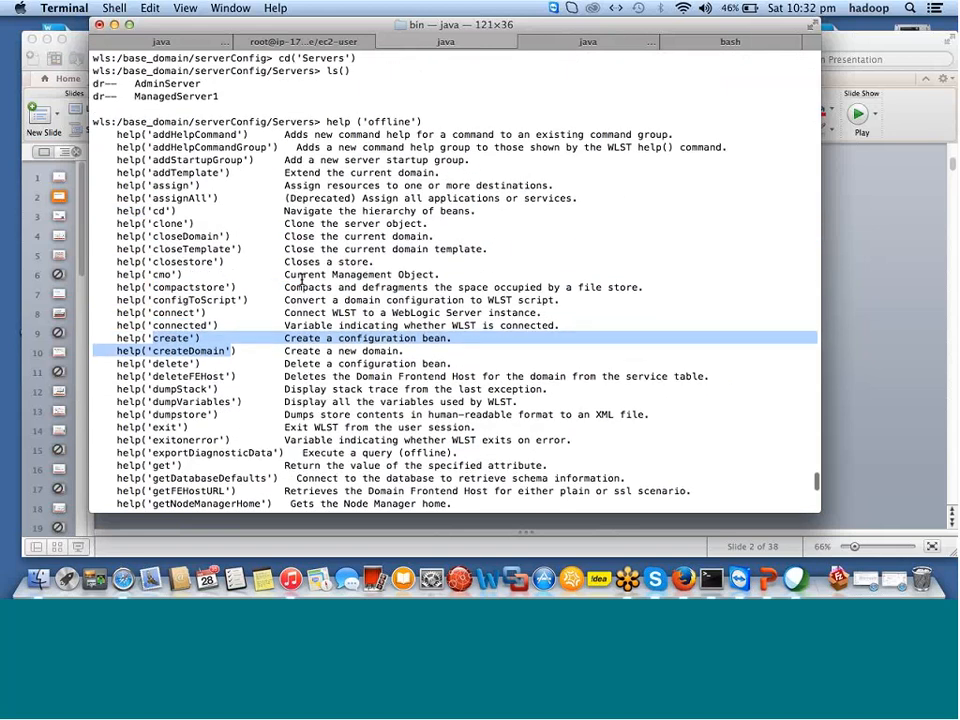
scroll(302, 280, "down", 5)
scroll(302, 280, "down", 5)
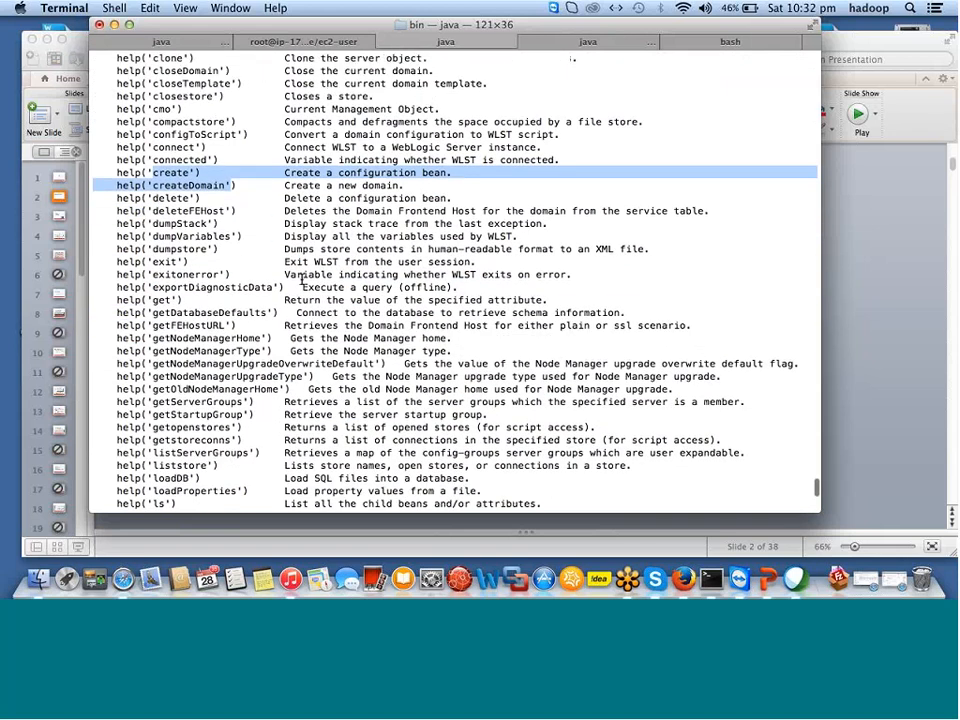
scroll(302, 280, "down", 3)
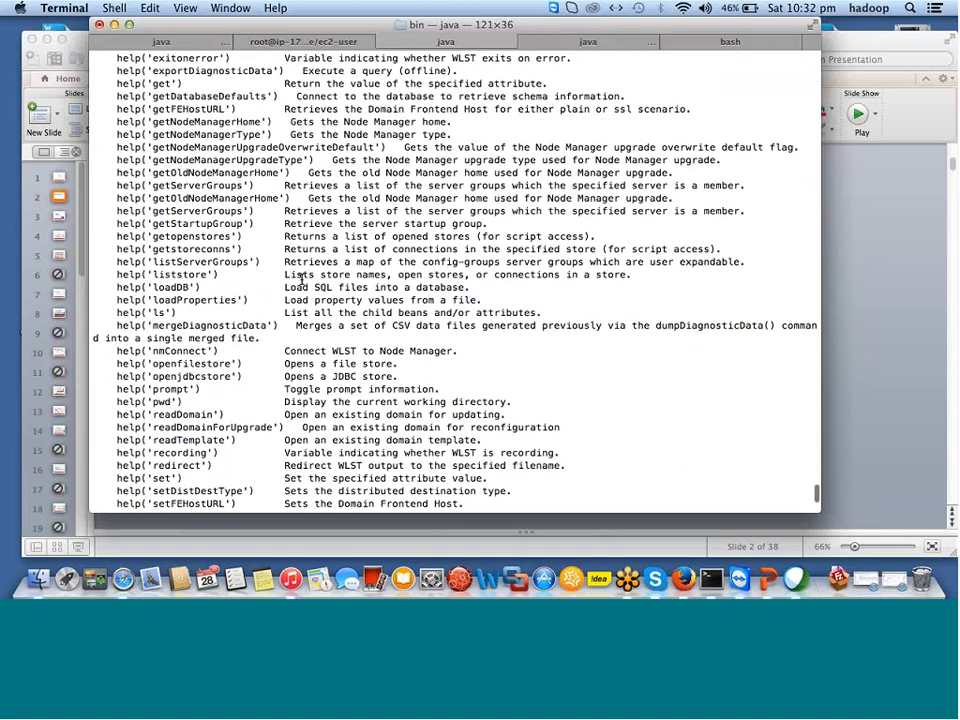
scroll(301, 280, "down", 6)
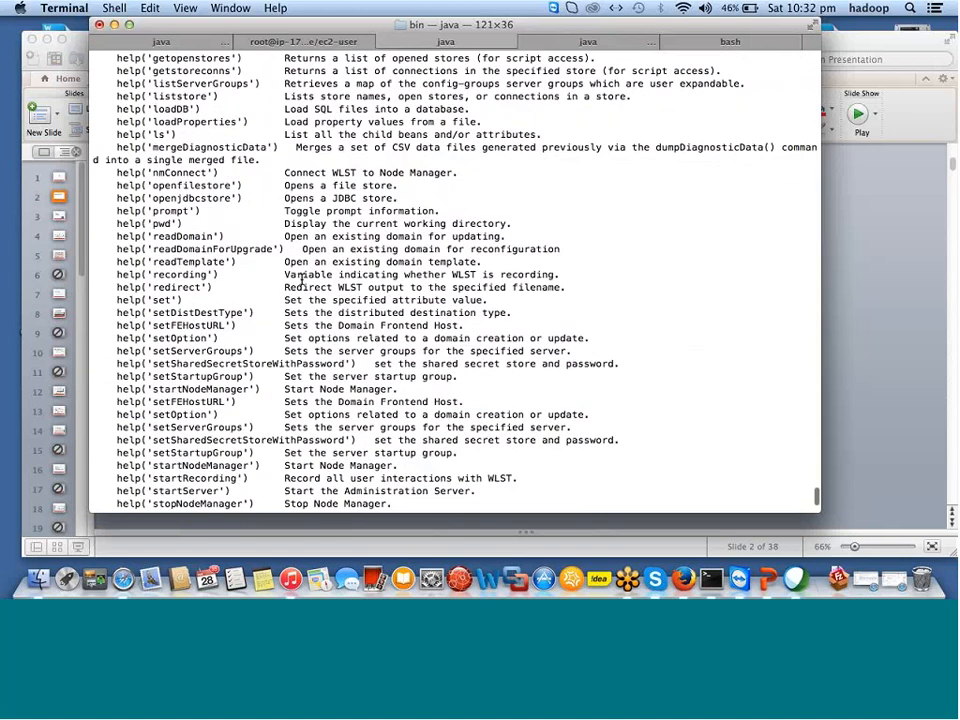
Bring PowerPoint forward and highlight the start, shutdown and separate-computer objectives.
left_click(416, 521)
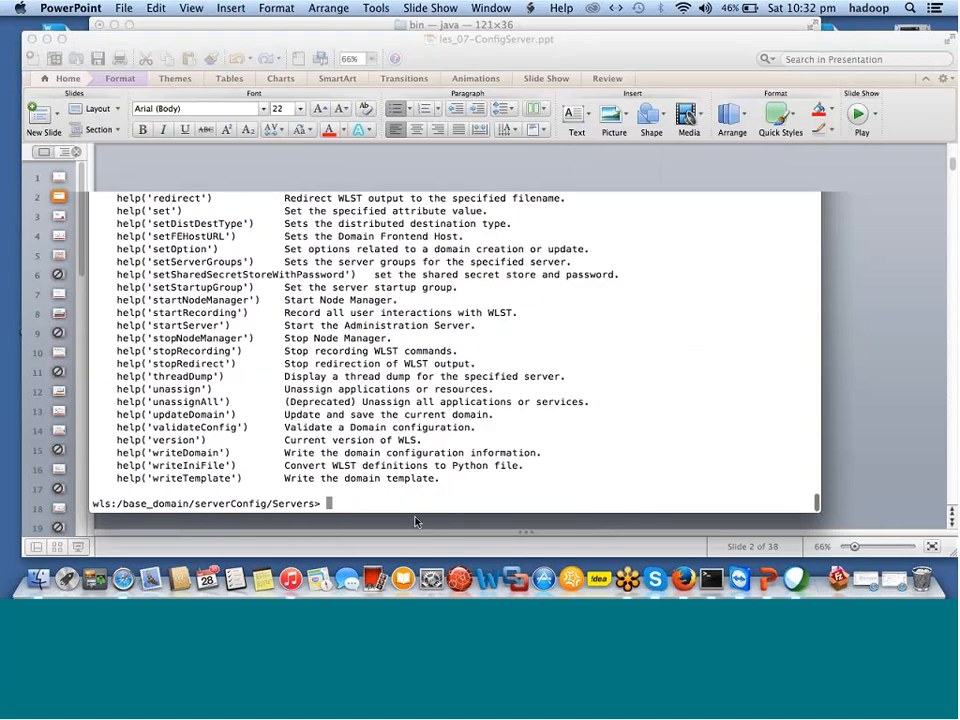
left_click_drag(391, 340, 500, 340)
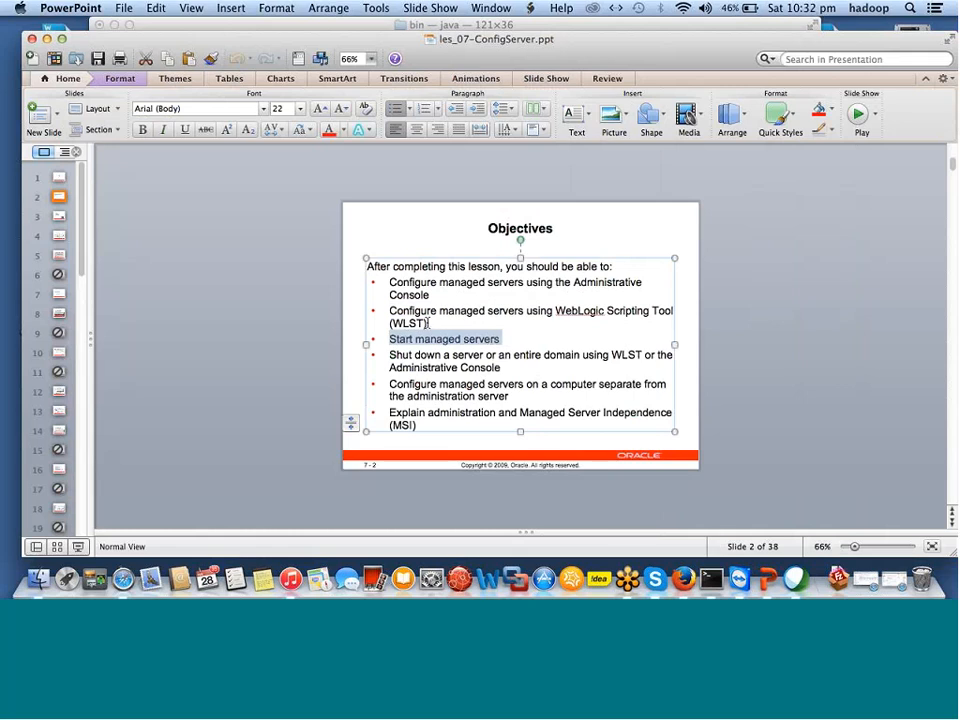
left_click_drag(400, 355, 636, 366)
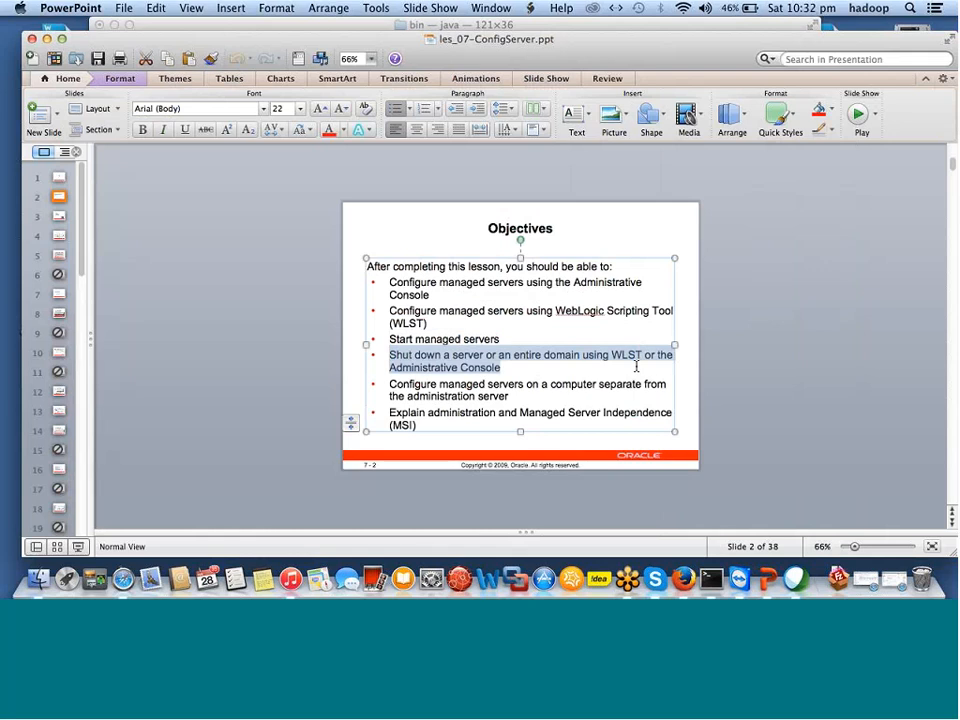
left_click_drag(389, 385, 535, 401)
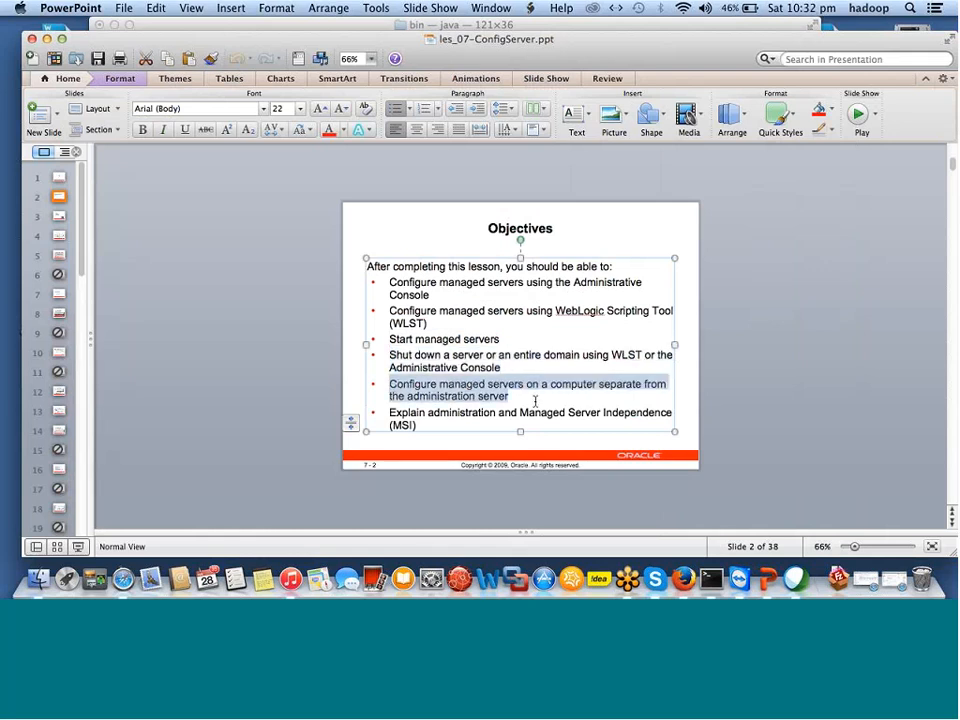